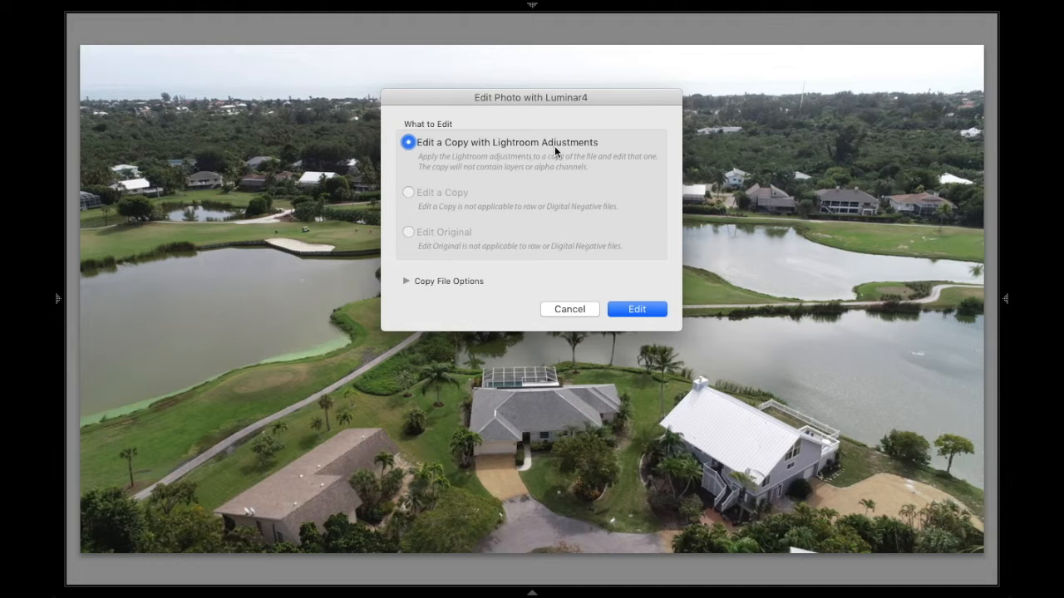
Step: Open a copy of the aerial photo with Lightroom adjustments in Luminar 4 and apply the Cloudy look
{"action": "left_click", "coordinate": [640, 310]}
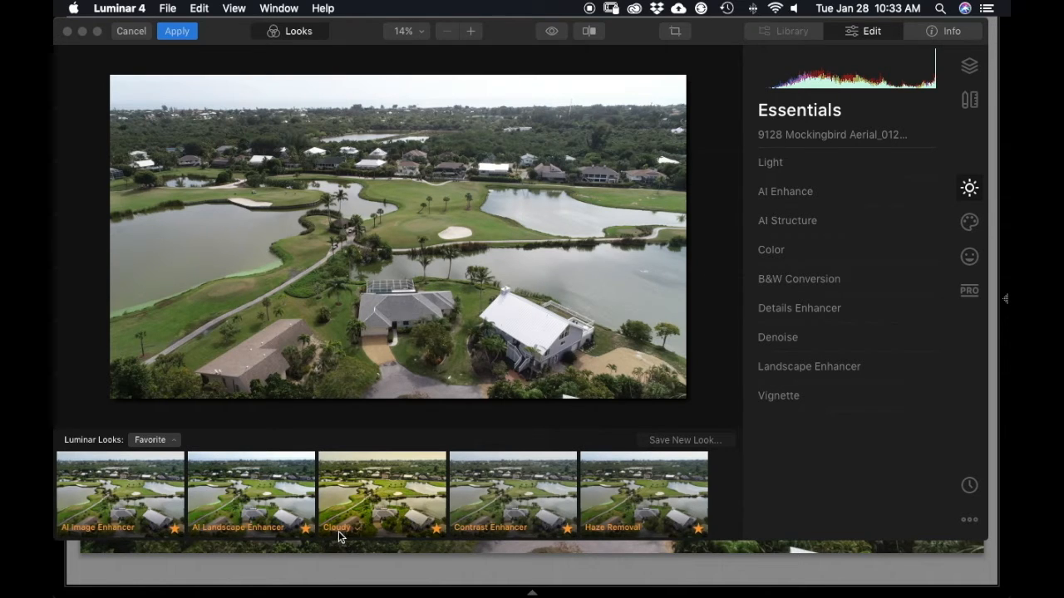
{"action": "left_click", "coordinate": [383, 494]}
{"action": "left_click", "coordinate": [382, 493]}
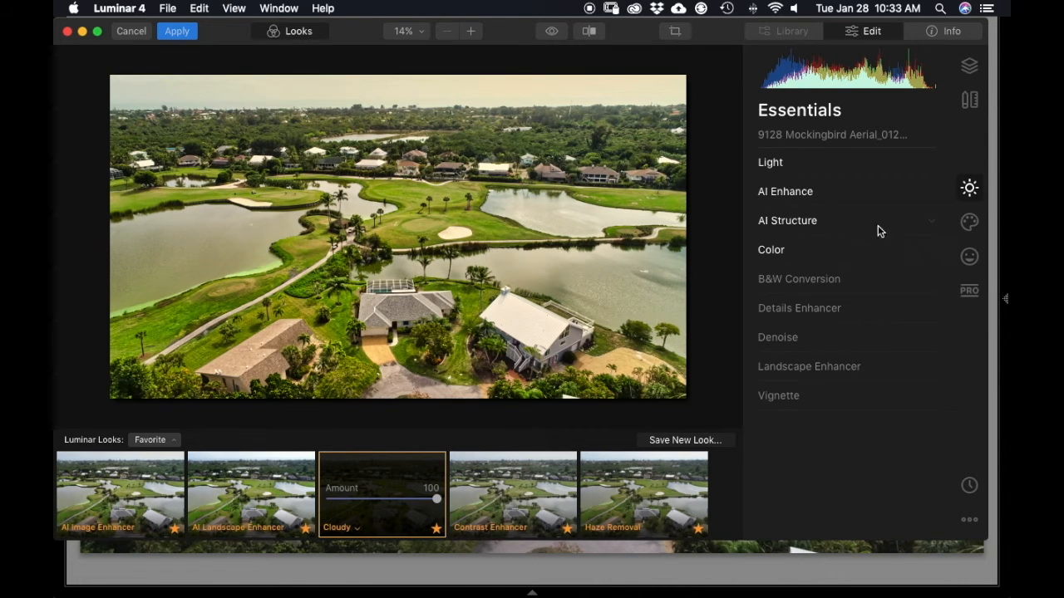
Step: In the Light adjustments, set Tint to -6 and Temperature to 10
{"action": "left_click", "coordinate": [848, 169]}
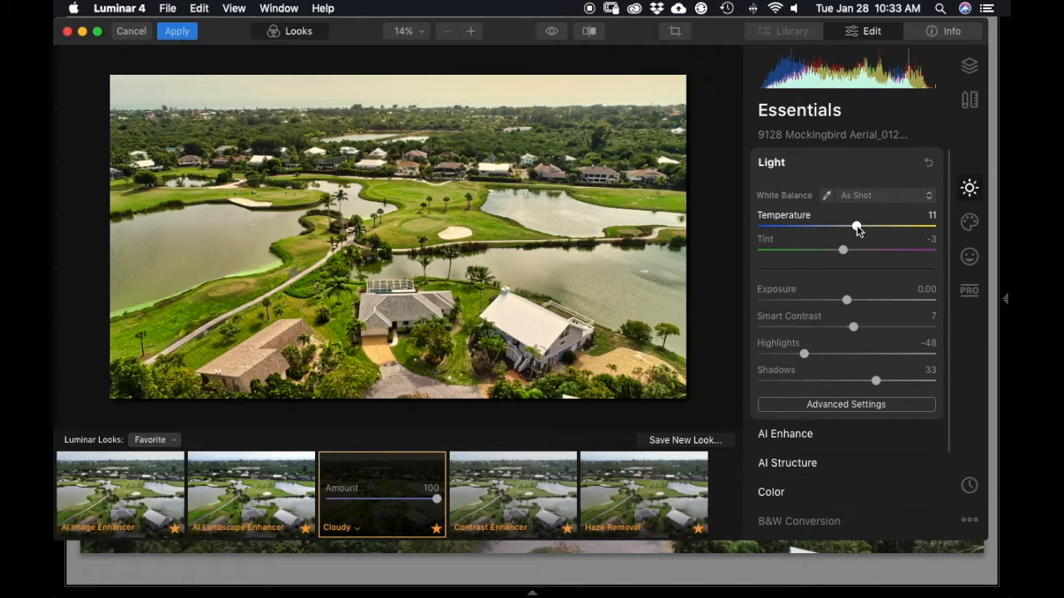
{"action": "left_click_drag", "start_coordinate": [839, 251], "coordinate": [840, 253]}
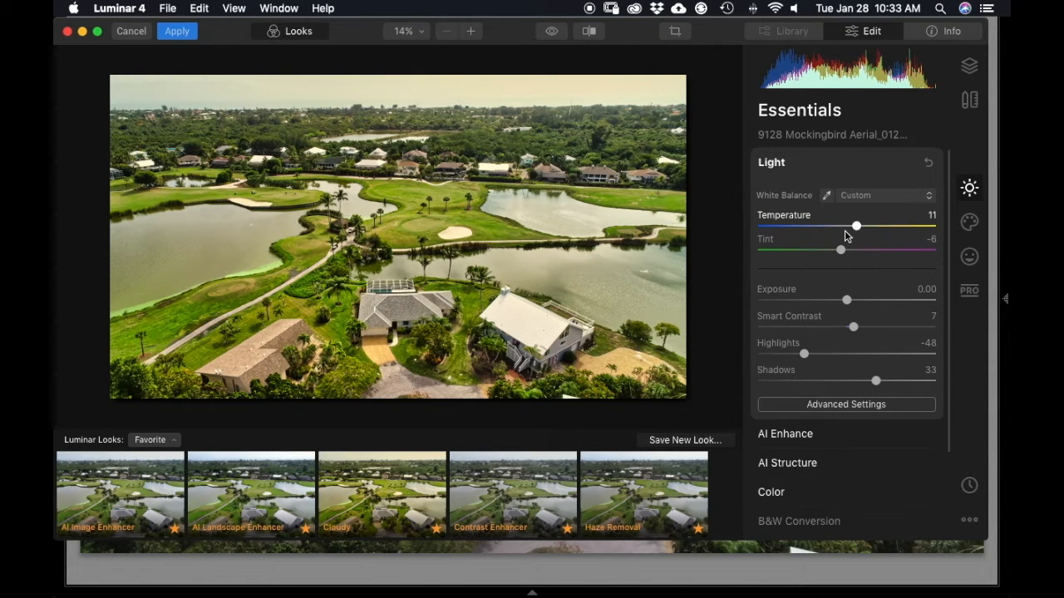
{"action": "left_click_drag", "start_coordinate": [856, 231], "coordinate": [856, 231]}
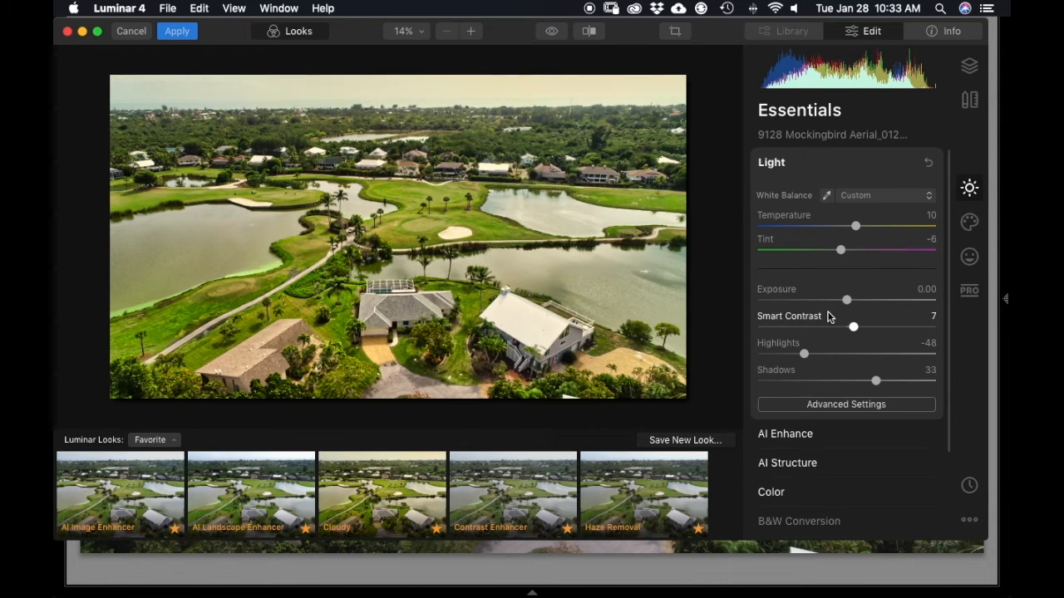
{"action": "left_click", "coordinate": [894, 163]}
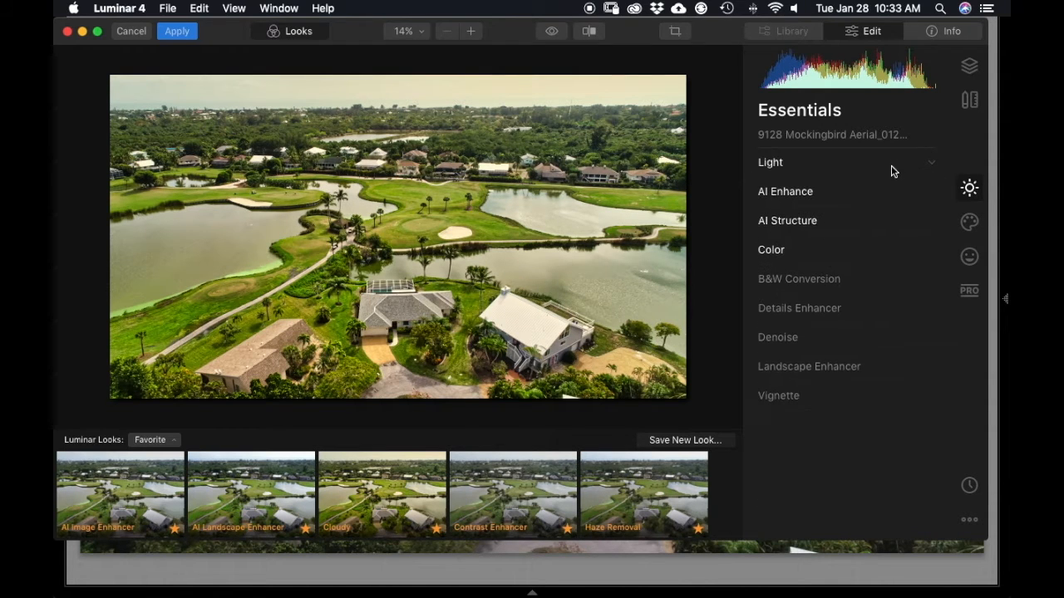
Step: In AI Structure, set Boost to 34, try an Amount of -7, and reset Amount to 0
{"action": "left_click", "coordinate": [829, 197]}
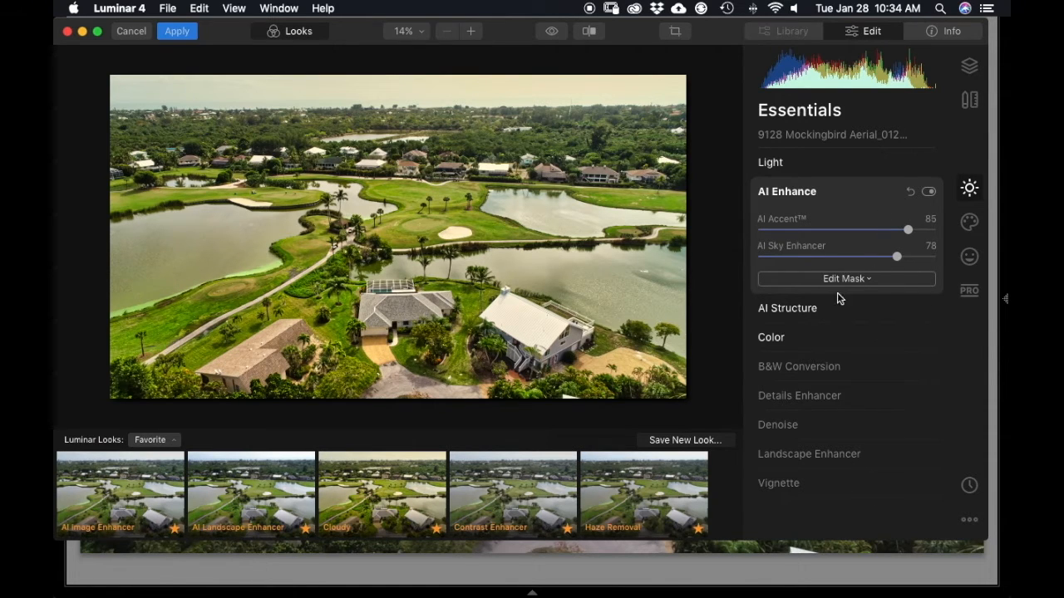
{"action": "left_click", "coordinate": [876, 314]}
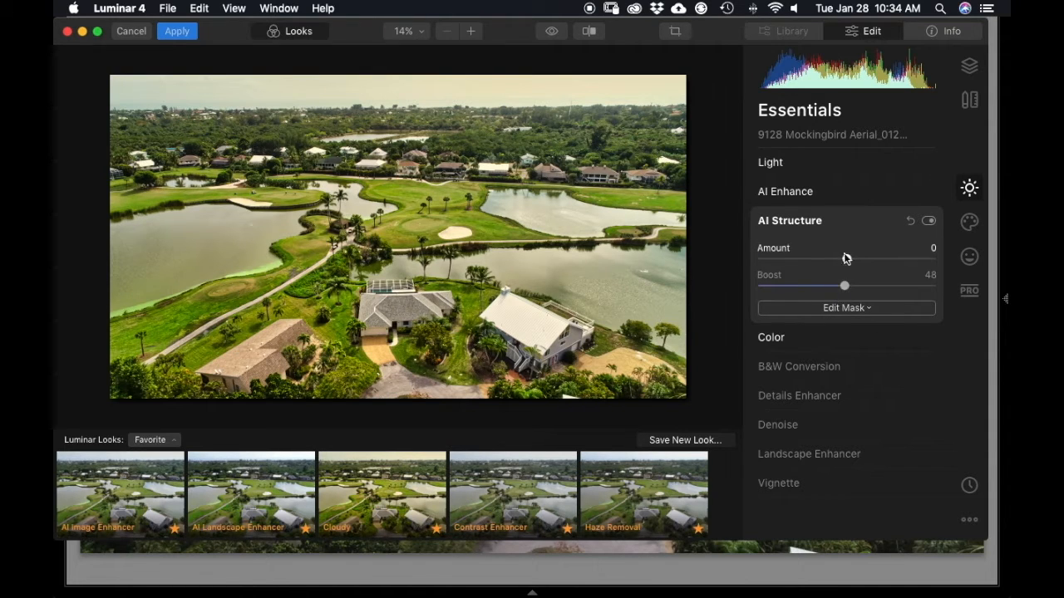
{"action": "left_click_drag", "start_coordinate": [844, 285], "coordinate": [819, 287]}
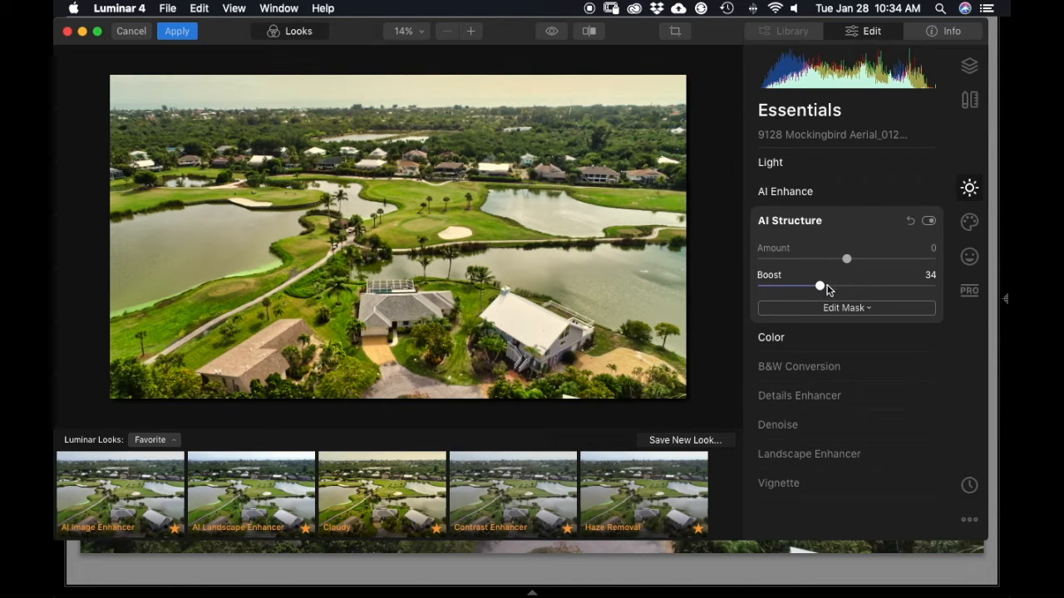
{"action": "left_click_drag", "start_coordinate": [844, 260], "coordinate": [838, 258]}
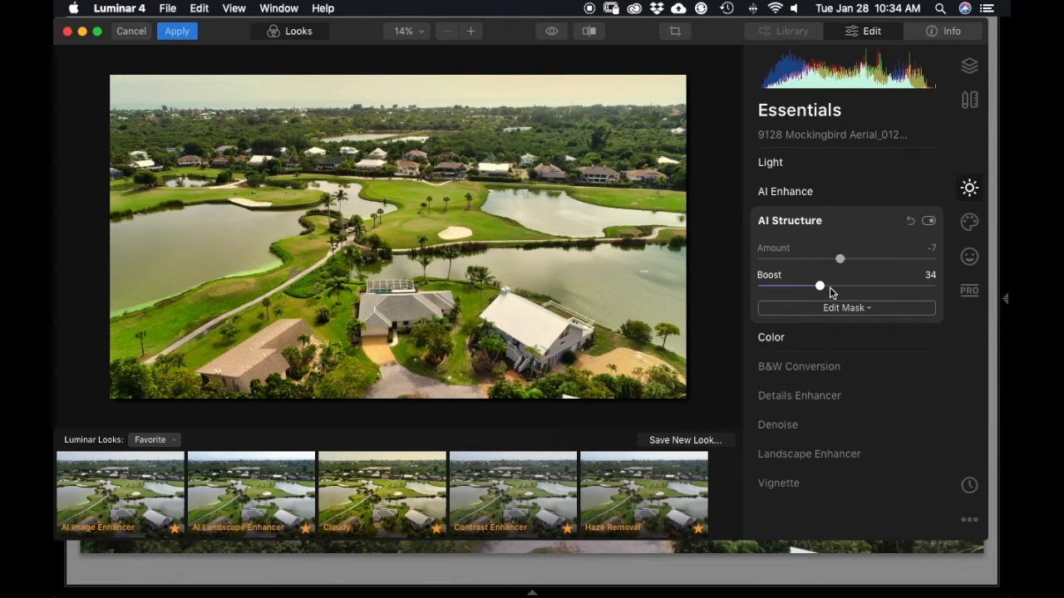
{"action": "double_click", "coordinate": [839, 260]}
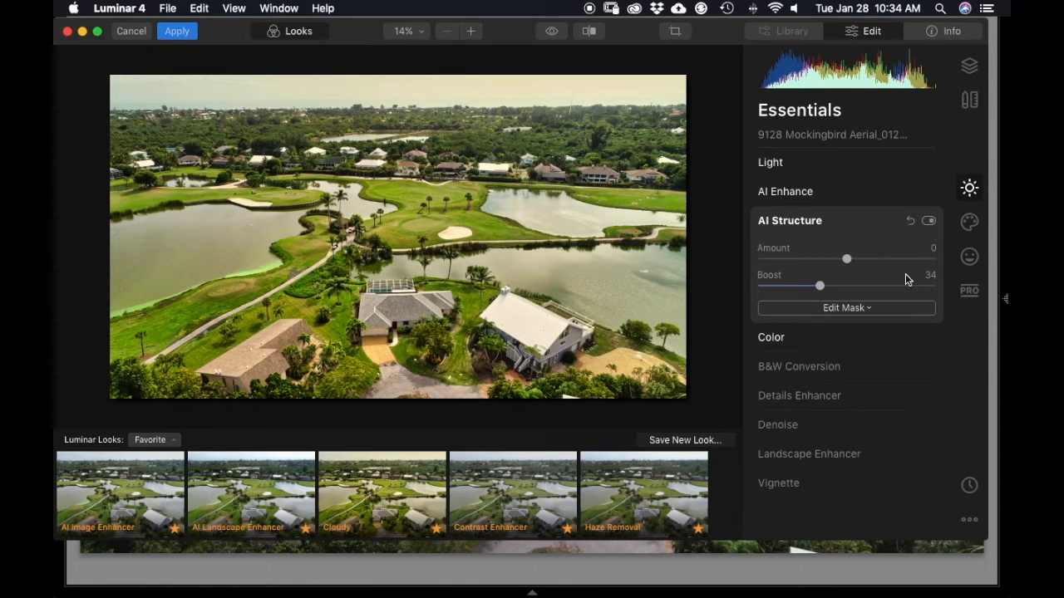
{"action": "left_click", "coordinate": [859, 164]}
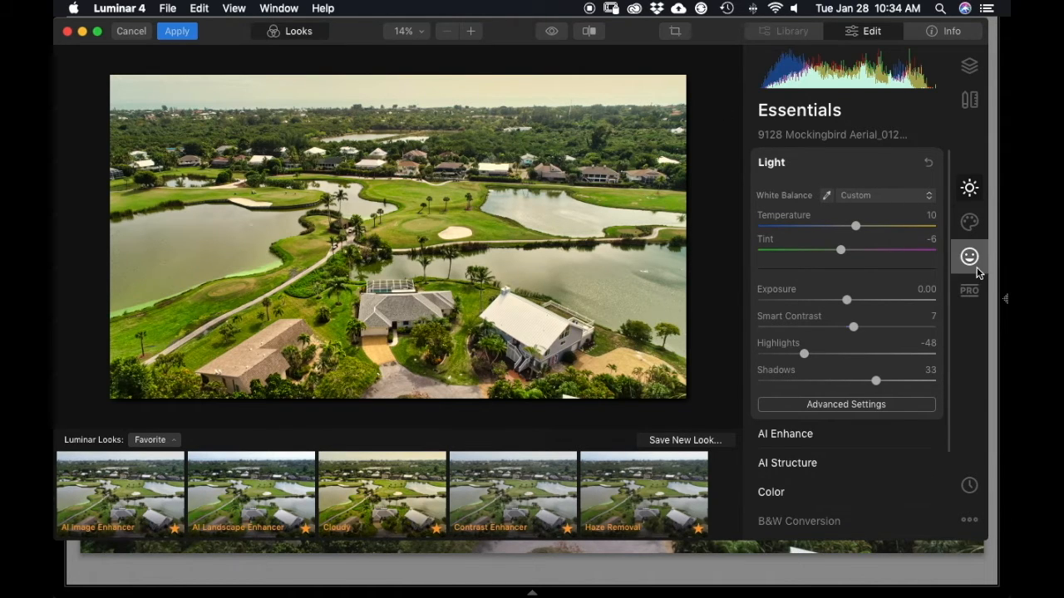
Step: Replace the sky with the custom image Pointe Santo B25 Beach.jpg using AI Sky Replacement
{"action": "left_click", "coordinate": [971, 223]}
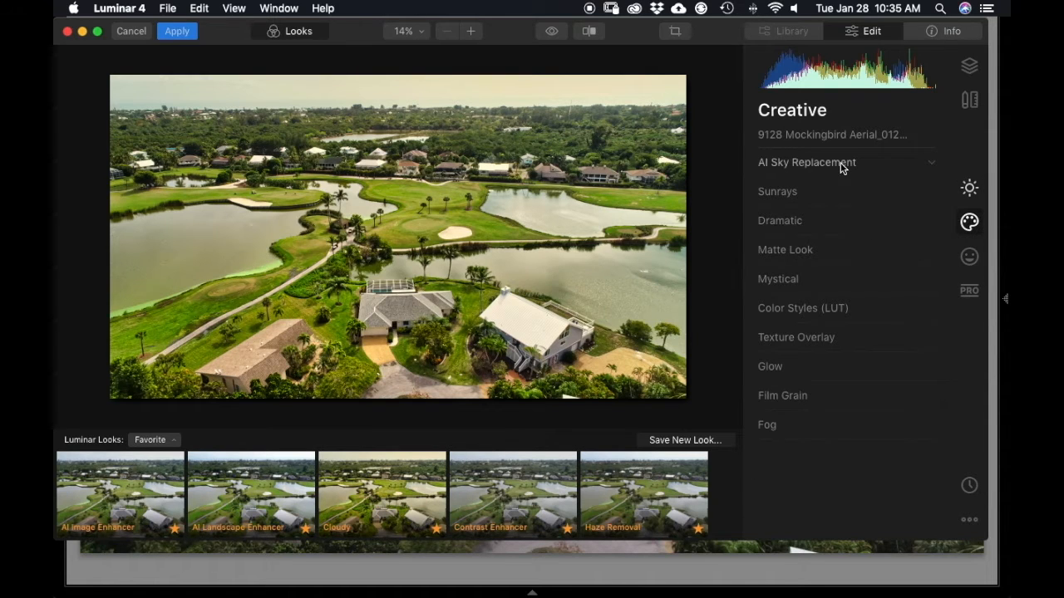
{"action": "left_click", "coordinate": [864, 164]}
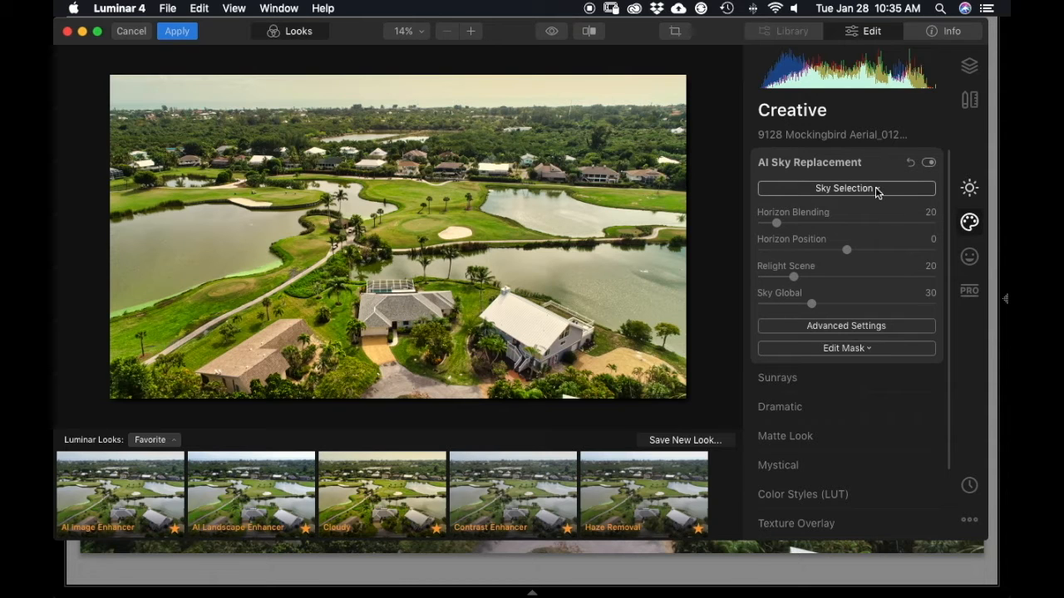
{"action": "left_click", "coordinate": [877, 191]}
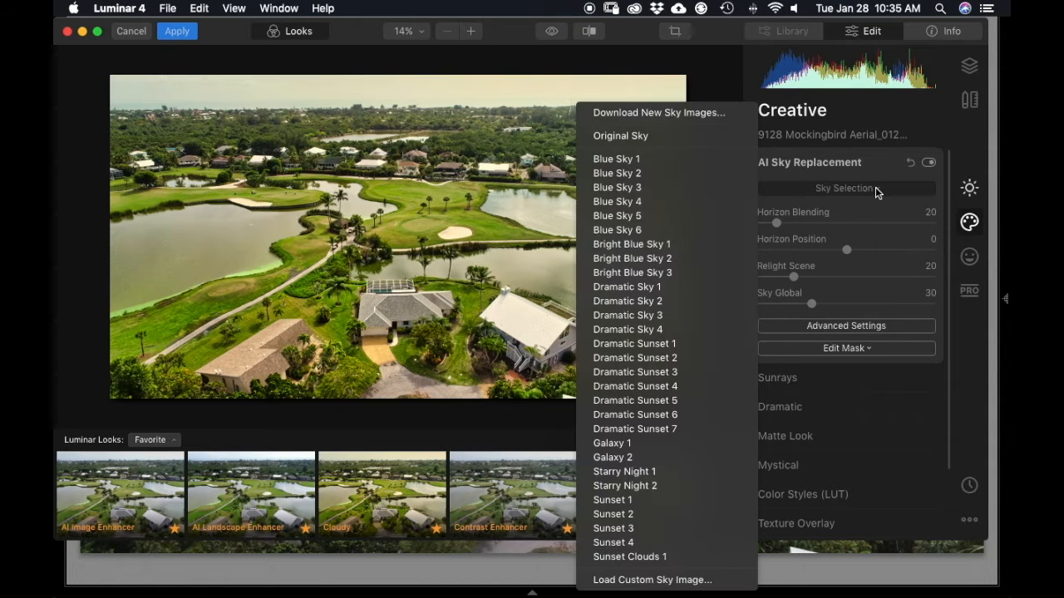
{"action": "left_click", "coordinate": [724, 582]}
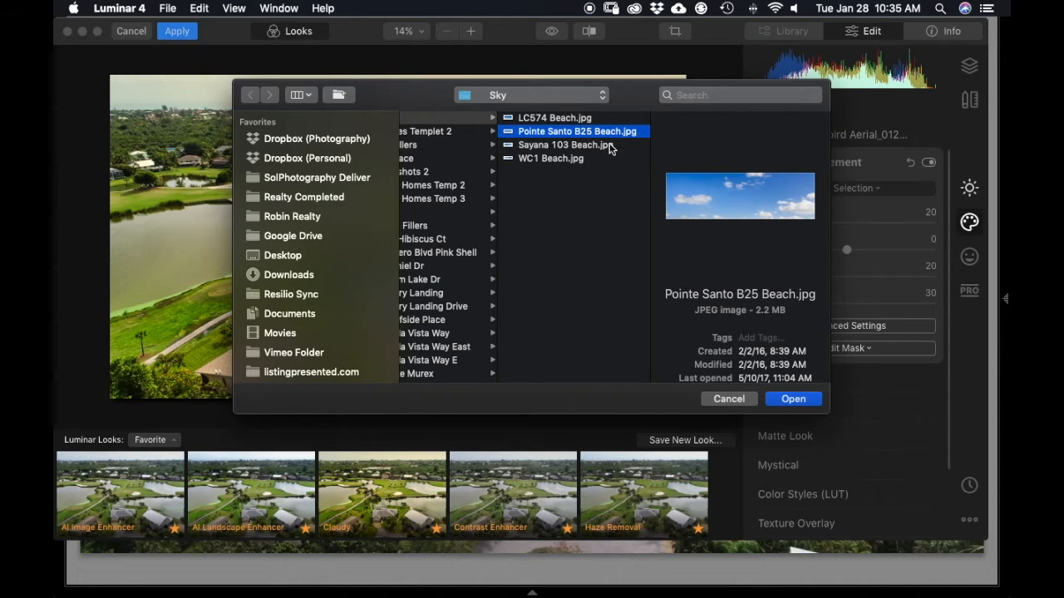
{"action": "left_click", "coordinate": [586, 145]}
{"action": "left_click", "coordinate": [582, 118]}
{"action": "left_click", "coordinate": [586, 157]}
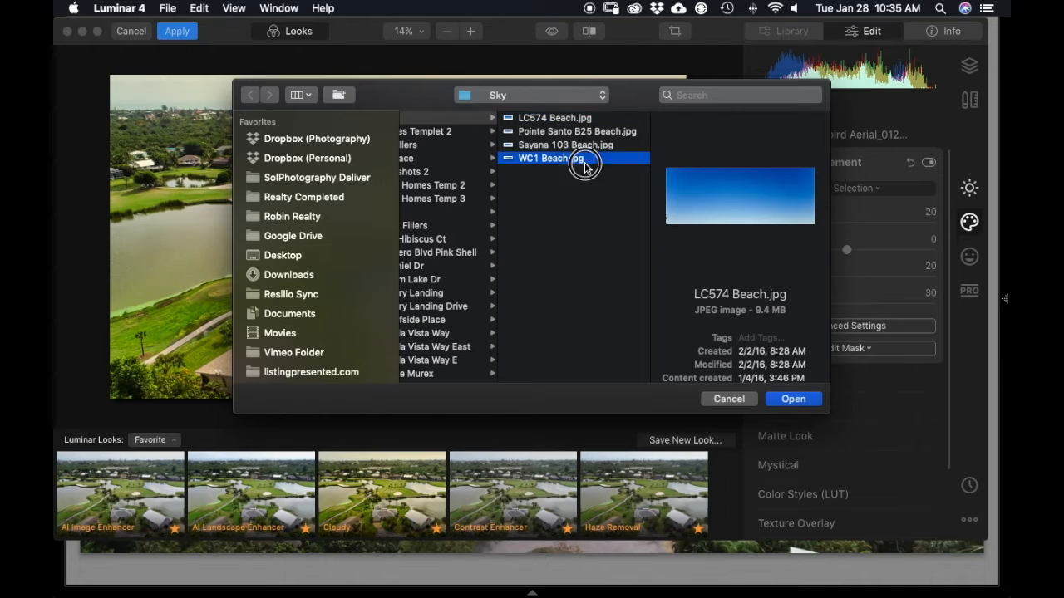
{"action": "left_click", "coordinate": [618, 133]}
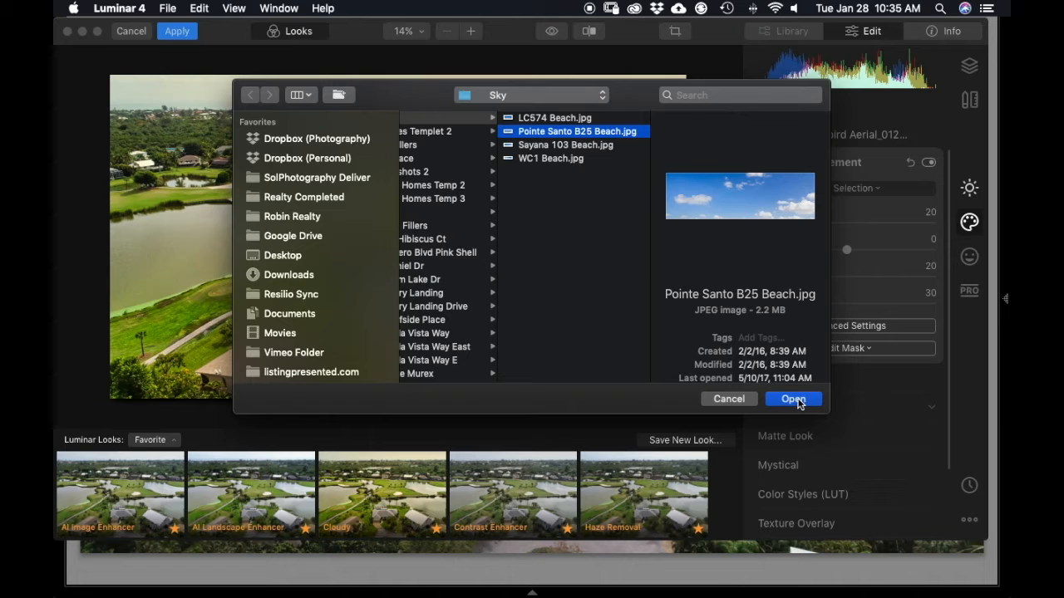
{"action": "left_click", "coordinate": [794, 400]}
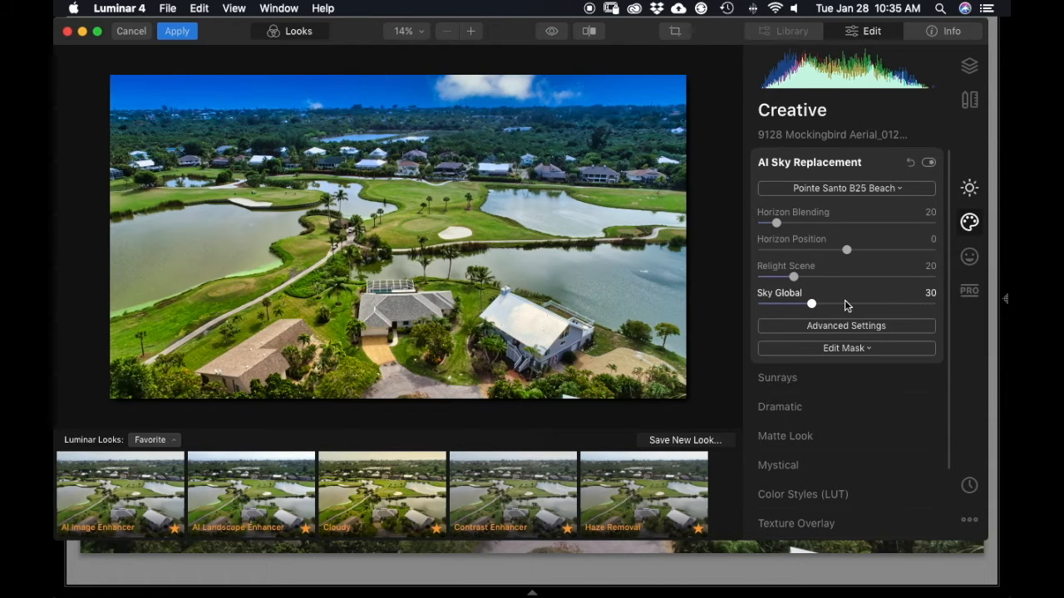
Step: In the advanced sky replacement settings, reduce Close Gaps and Sky Local to 0
{"action": "left_click", "coordinate": [875, 326]}
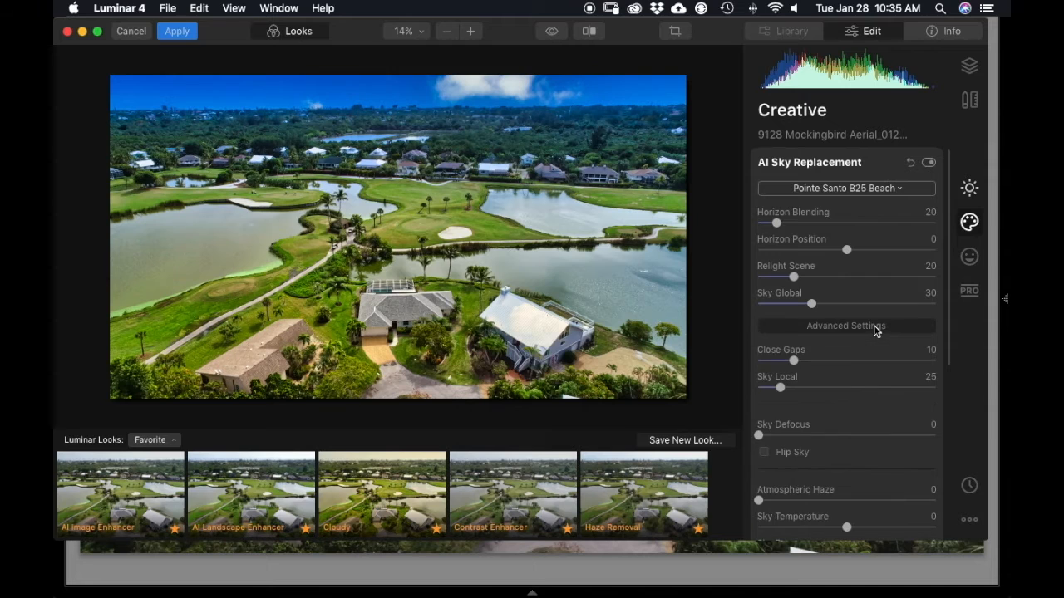
{"action": "scroll", "coordinate": [873, 324], "scroll_direction": "down", "scroll_amount": 3}
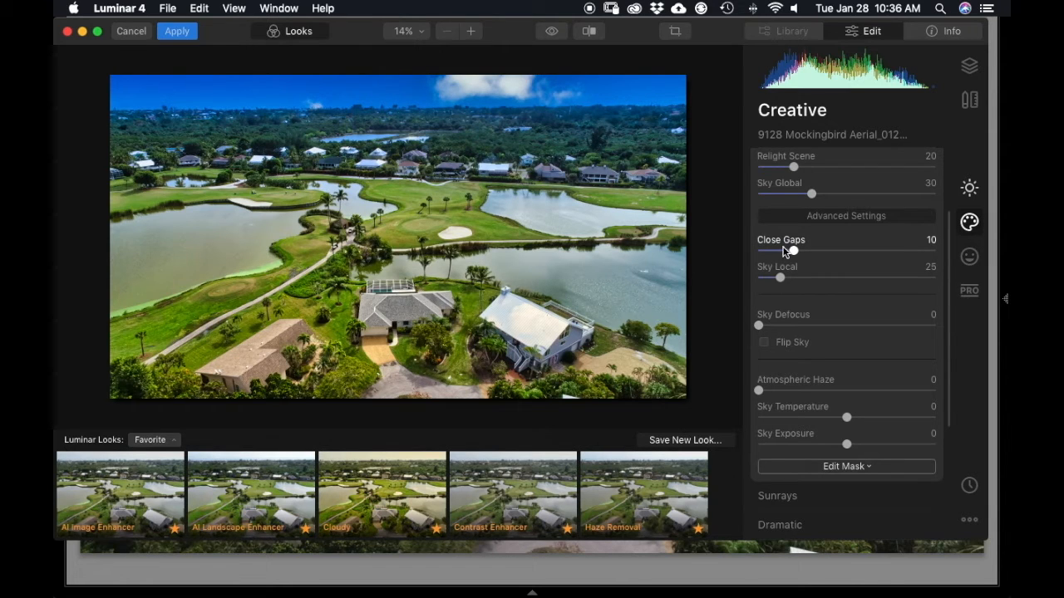
{"action": "left_click_drag", "start_coordinate": [794, 251], "coordinate": [688, 252]}
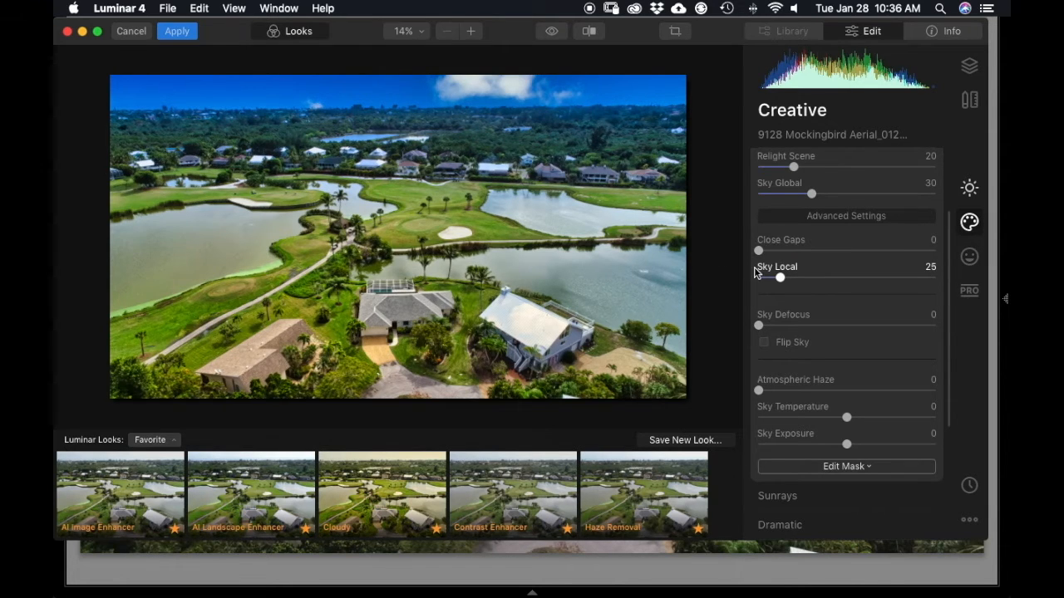
{"action": "left_click_drag", "start_coordinate": [780, 278], "coordinate": [736, 284]}
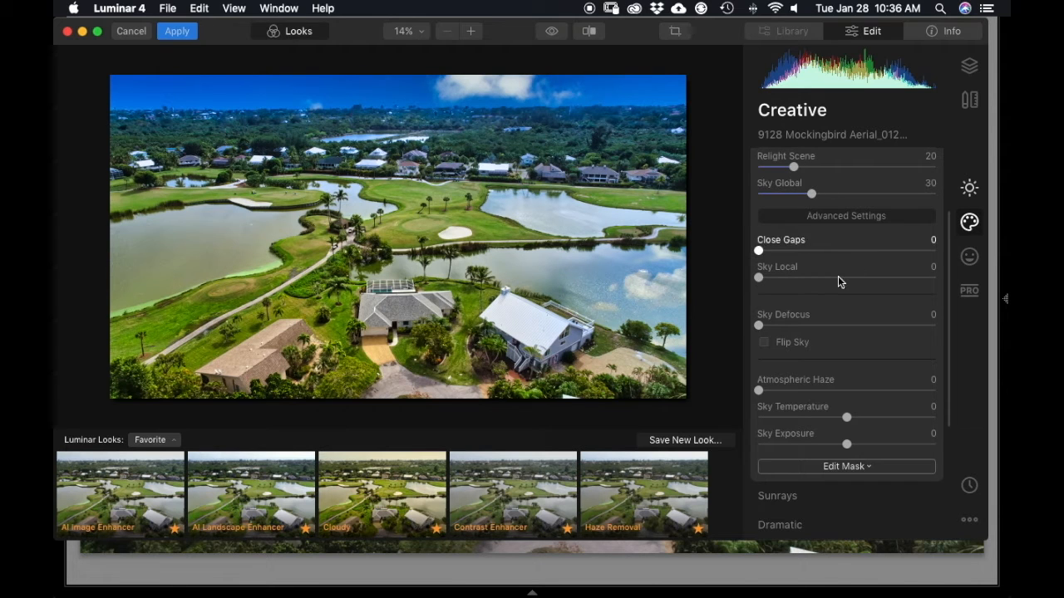
Step: Set the replacement sky's Sky Temperature to 48 and Sky Exposure to 100
{"action": "scroll", "coordinate": [837, 367], "scroll_direction": "down", "scroll_amount": 1}
{"action": "scroll", "coordinate": [839, 371], "scroll_direction": "down", "scroll_amount": 1}
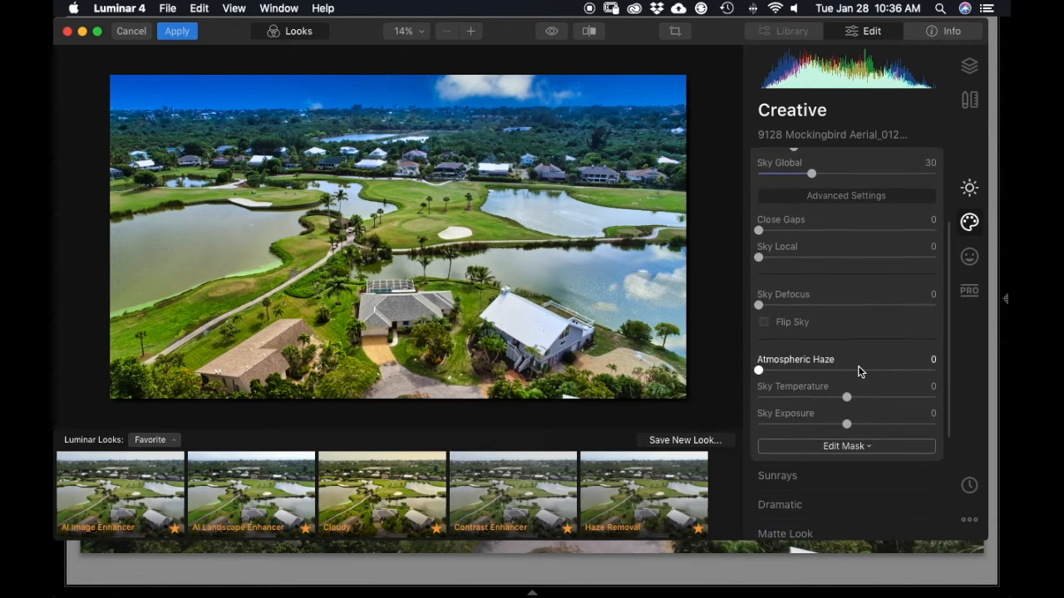
{"action": "left_click_drag", "start_coordinate": [847, 402], "coordinate": [857, 400]}
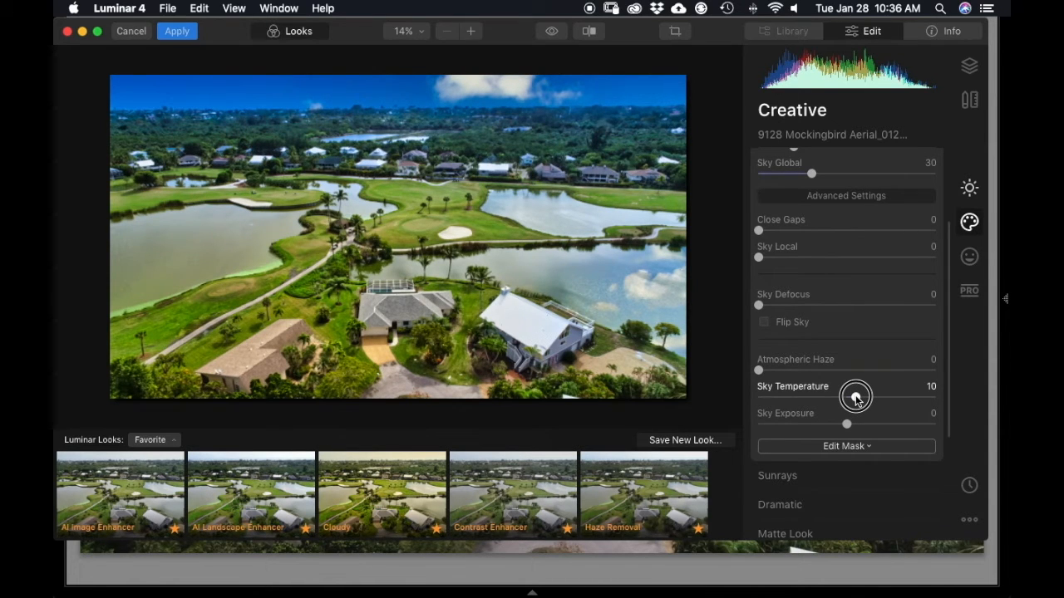
{"action": "left_click_drag", "start_coordinate": [856, 399], "coordinate": [1006, 422]}
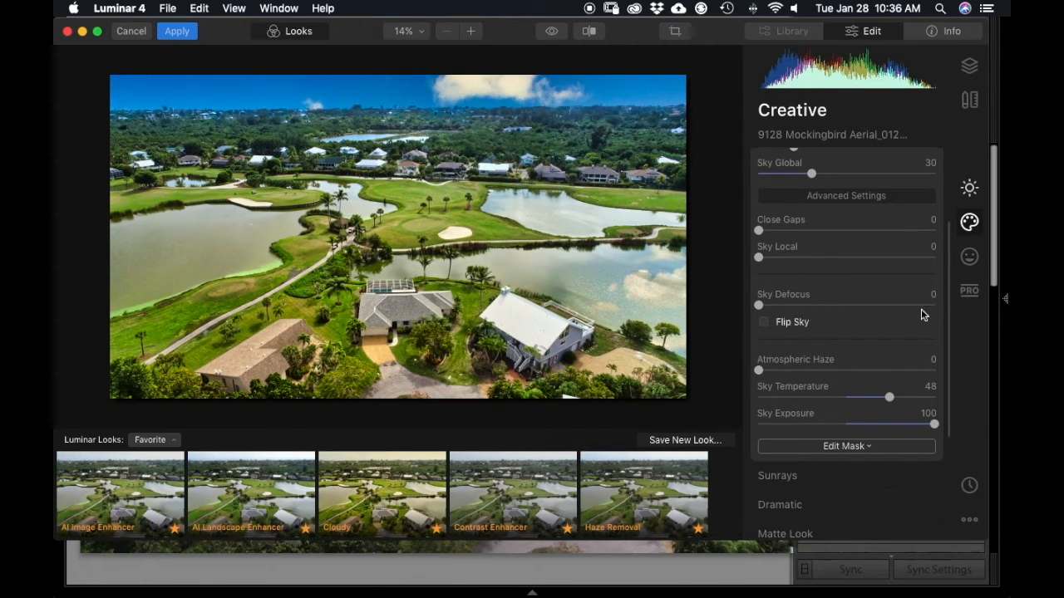
Step: Try Relight Scene at 0 and 100, settle it at 43, and set Sky Global to 100
{"action": "scroll", "coordinate": [864, 273], "scroll_direction": "up", "scroll_amount": 2}
{"action": "scroll", "coordinate": [864, 274], "scroll_direction": "up", "scroll_amount": 4}
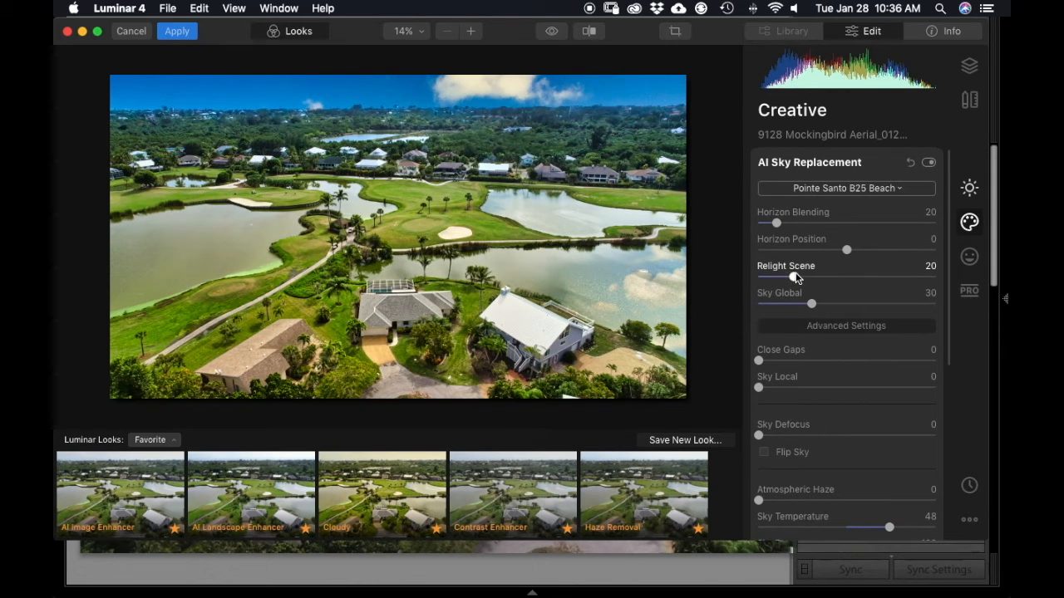
{"action": "left_click_drag", "start_coordinate": [793, 277], "coordinate": [645, 275]}
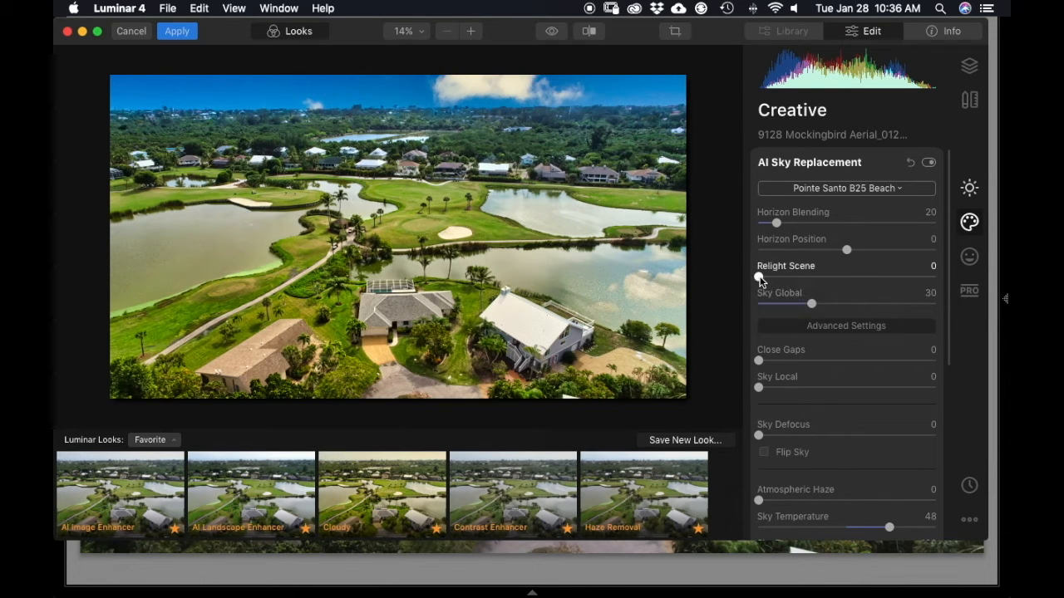
{"action": "left_click_drag", "start_coordinate": [758, 279], "coordinate": [1000, 285]}
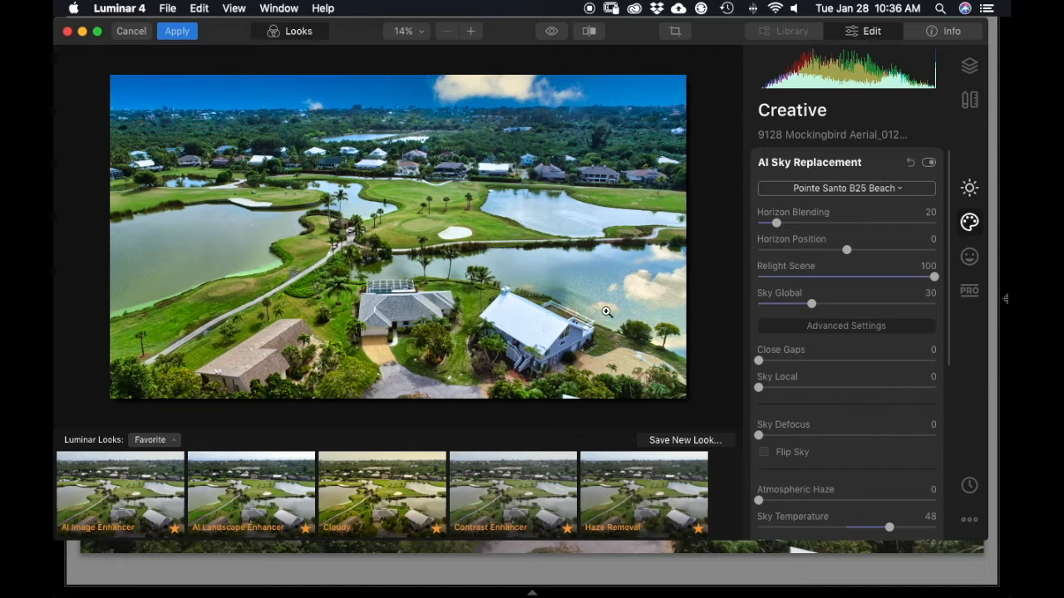
{"action": "left_click_drag", "start_coordinate": [933, 276], "coordinate": [1007, 295]}
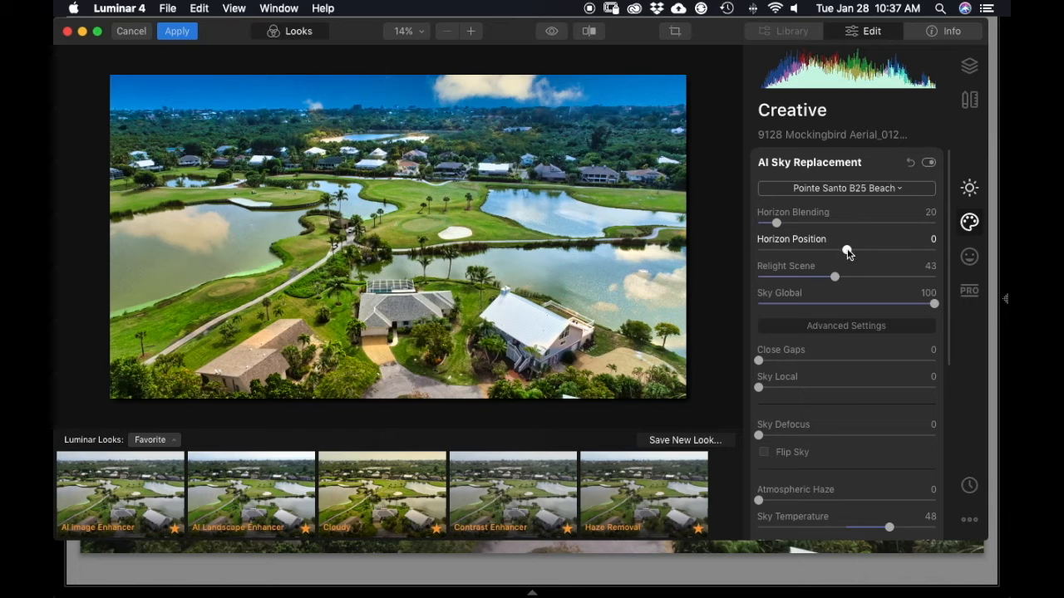
Step: Lower the replacement sky's Horizon Position to -91 and raise Horizon Blending to 200
{"action": "left_click_drag", "start_coordinate": [847, 253], "coordinate": [807, 255]}
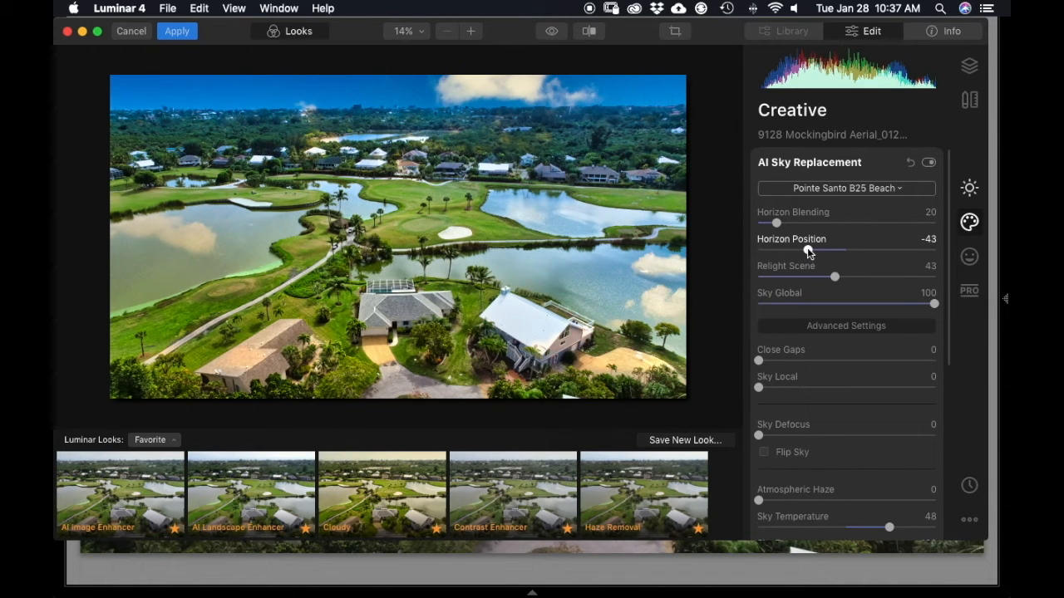
{"action": "left_click_drag", "start_coordinate": [807, 253], "coordinate": [776, 254]}
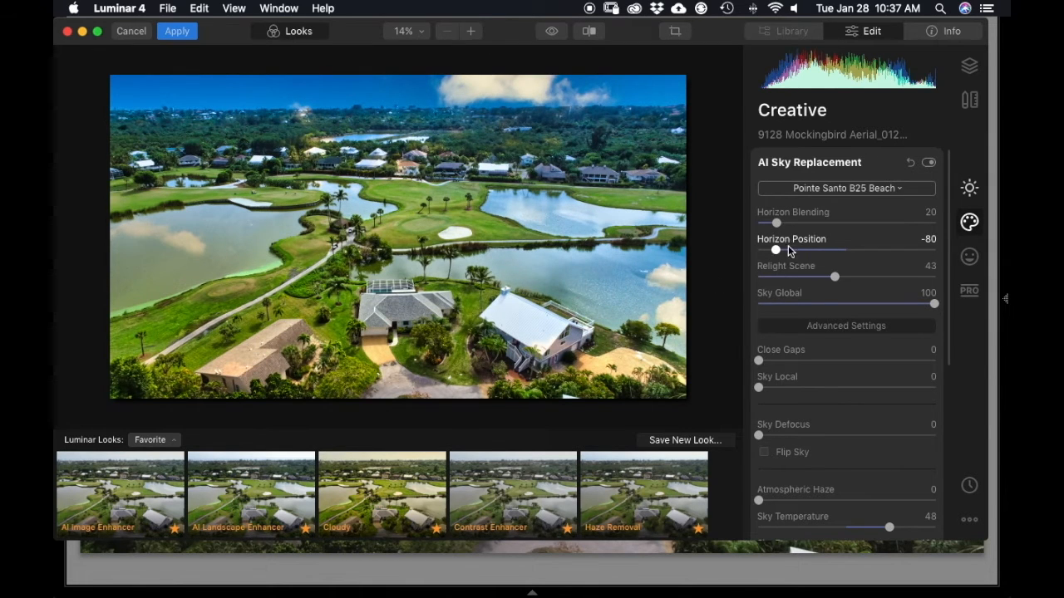
{"action": "left_click_drag", "start_coordinate": [776, 250], "coordinate": [973, 210]}
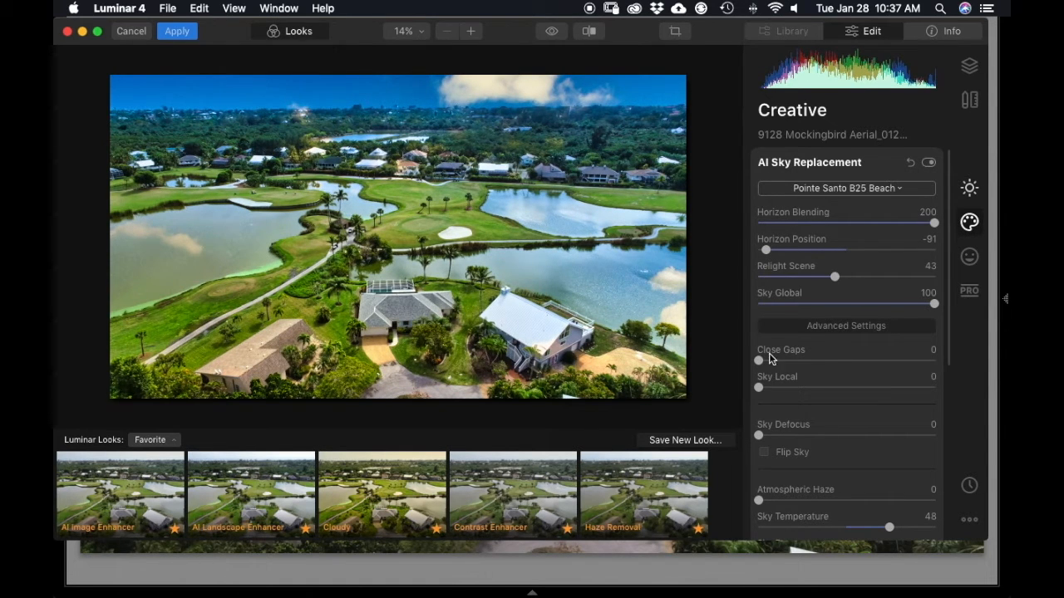
Step: Reduce both Horizon Blending and Relight Scene to 0 for the replacement sky
{"action": "left_click_drag", "start_coordinate": [932, 222], "coordinate": [656, 241]}
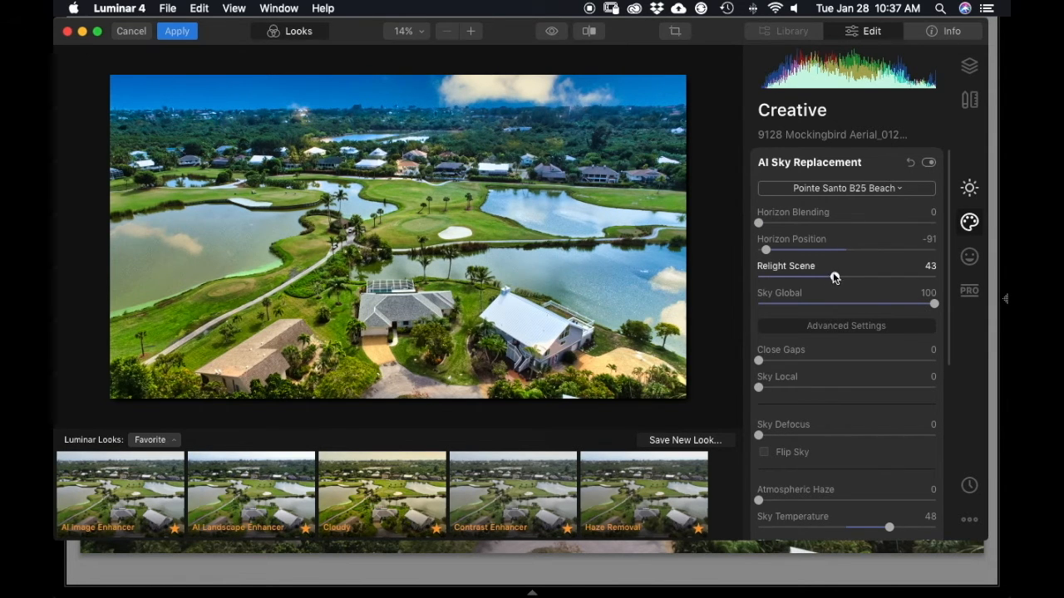
{"action": "left_click", "coordinate": [835, 276]}
{"action": "left_click_drag", "start_coordinate": [836, 276], "coordinate": [650, 283]}
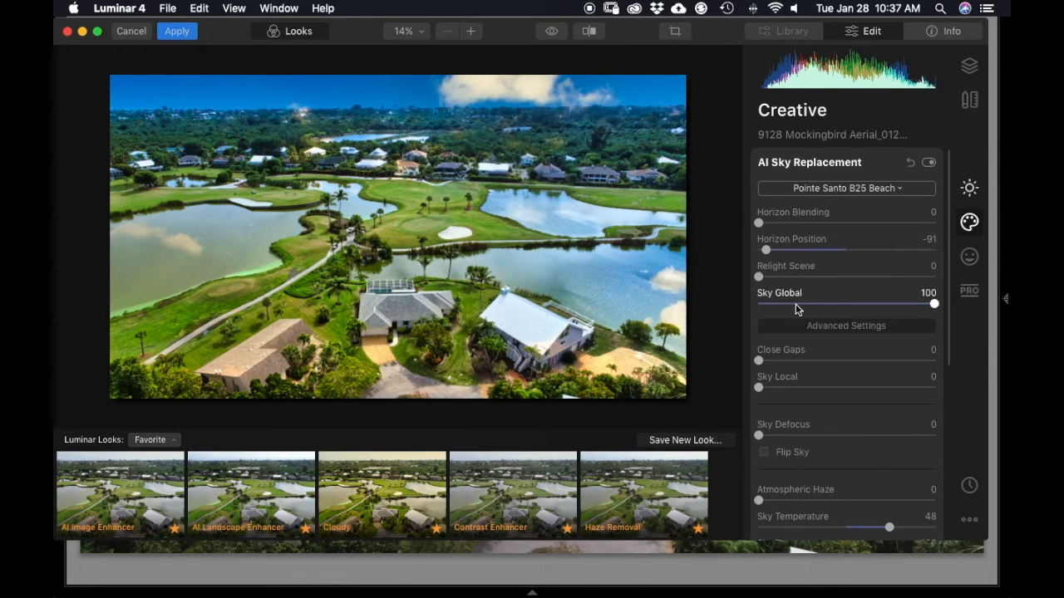
Step: Reduce the replacement sky's Sky Global to 0, Sky Temperature to 39 and Sky Exposure to 86
{"action": "left_click_drag", "start_coordinate": [934, 305], "coordinate": [660, 334]}
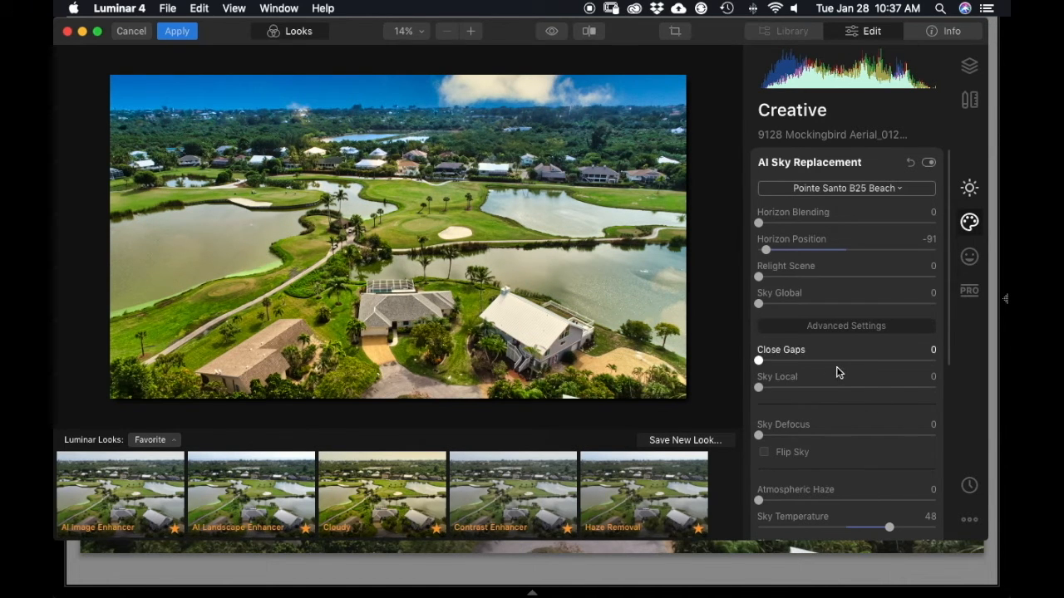
{"action": "scroll", "coordinate": [838, 372], "scroll_direction": "down", "scroll_amount": 4}
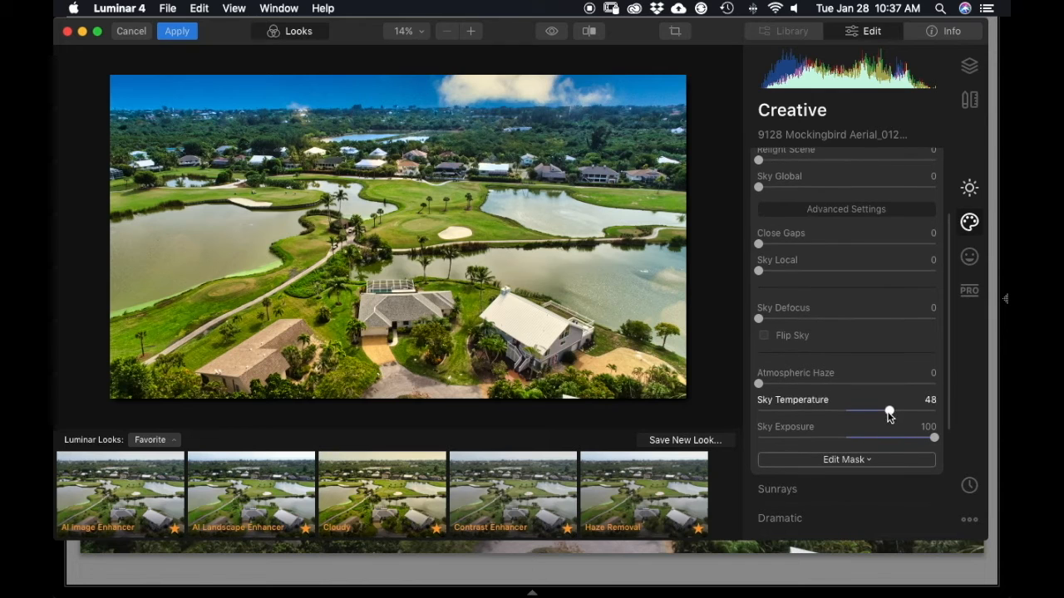
{"action": "left_click_drag", "start_coordinate": [889, 413], "coordinate": [880, 411]}
{"action": "left_click_drag", "start_coordinate": [933, 437], "coordinate": [929, 439]}
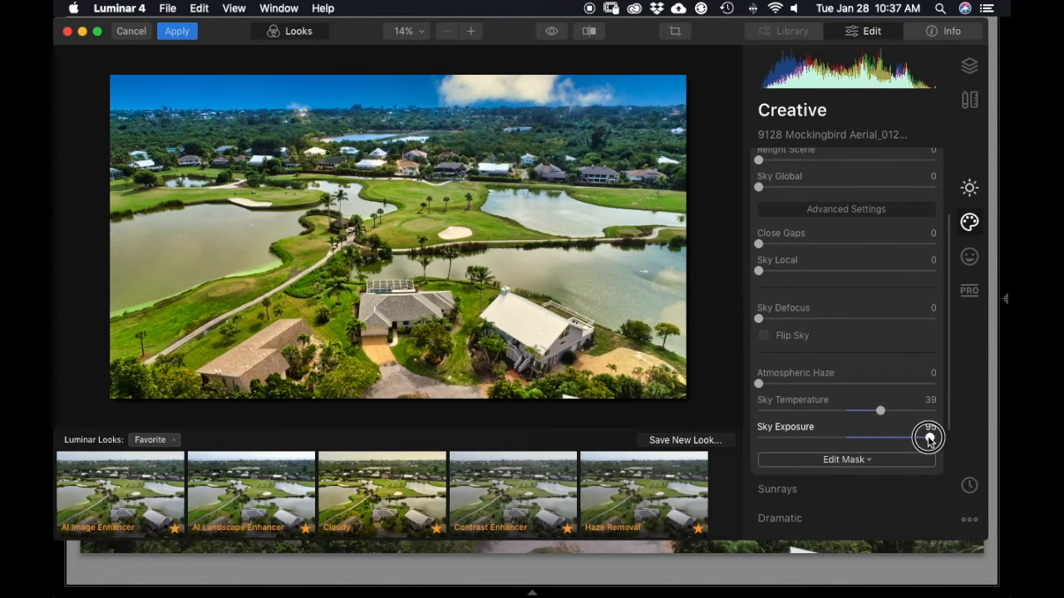
Step: Try the replacement sky's Horizon Position at -100 and raise it to 87
{"action": "scroll", "coordinate": [803, 309], "scroll_direction": "up", "scroll_amount": 4}
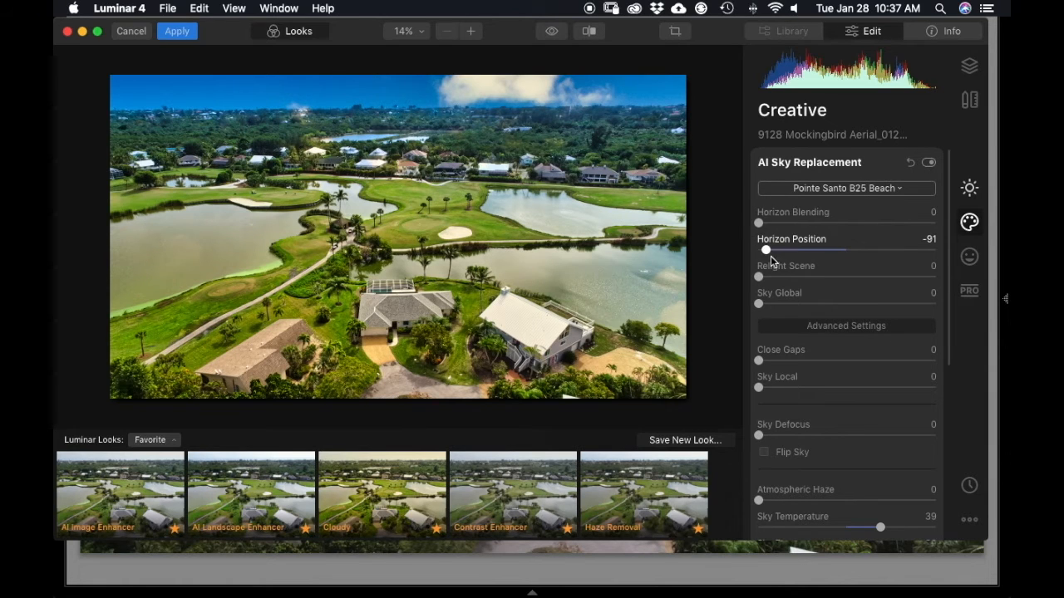
{"action": "left_click_drag", "start_coordinate": [765, 250], "coordinate": [747, 254]}
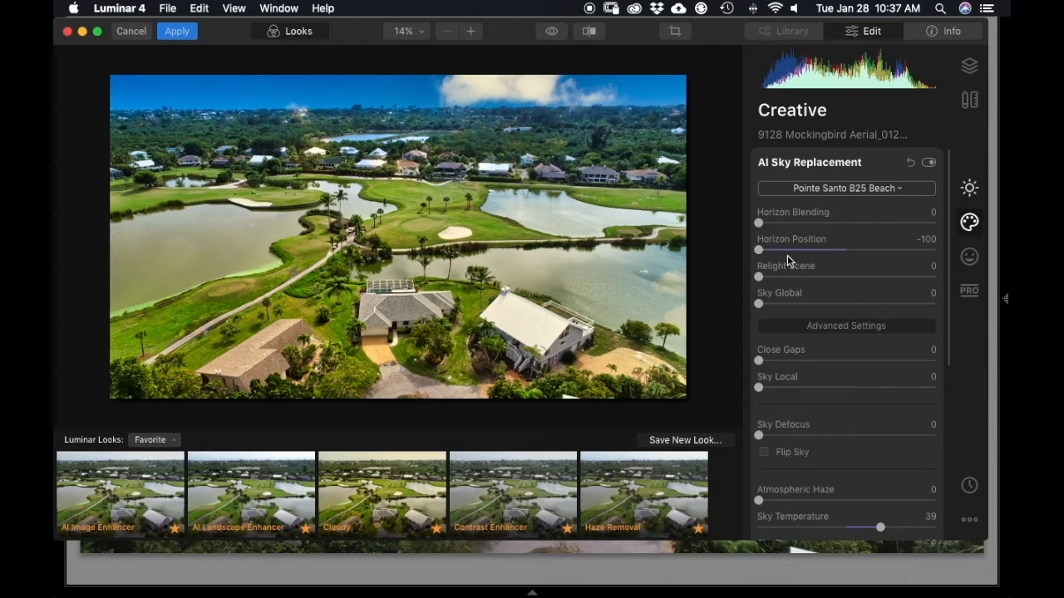
{"action": "left_click_drag", "start_coordinate": [760, 251], "coordinate": [933, 254]}
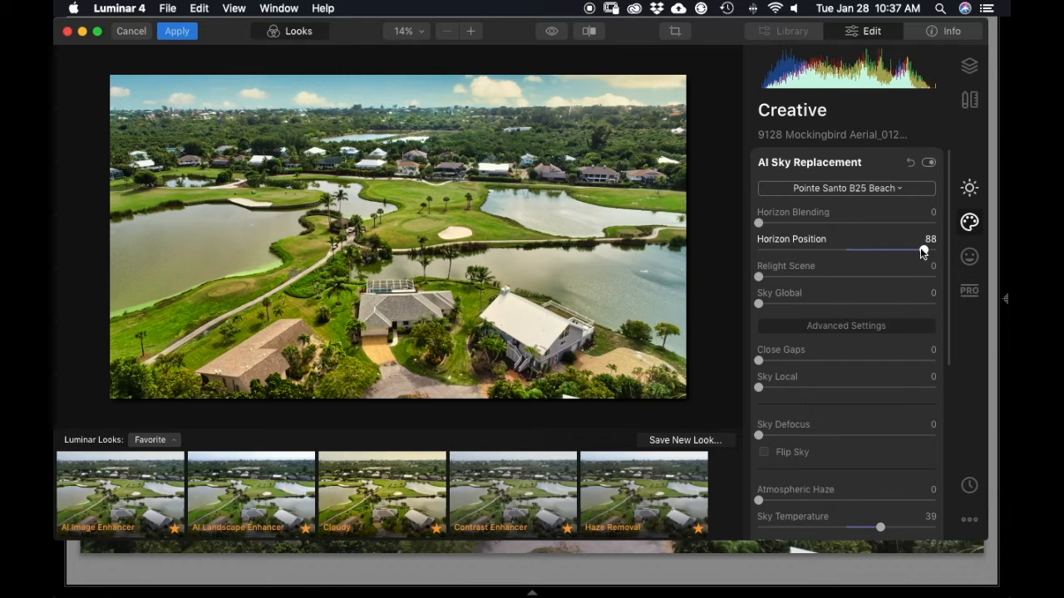
{"action": "left_click", "coordinate": [921, 247]}
{"action": "mouse_move", "coordinate": [921, 247]}
{"action": "left_mouse_down"}
{"action": "mouse_move", "coordinate": [881, 252]}
{"action": "mouse_move", "coordinate": [921, 245]}
{"action": "left_mouse_up"}
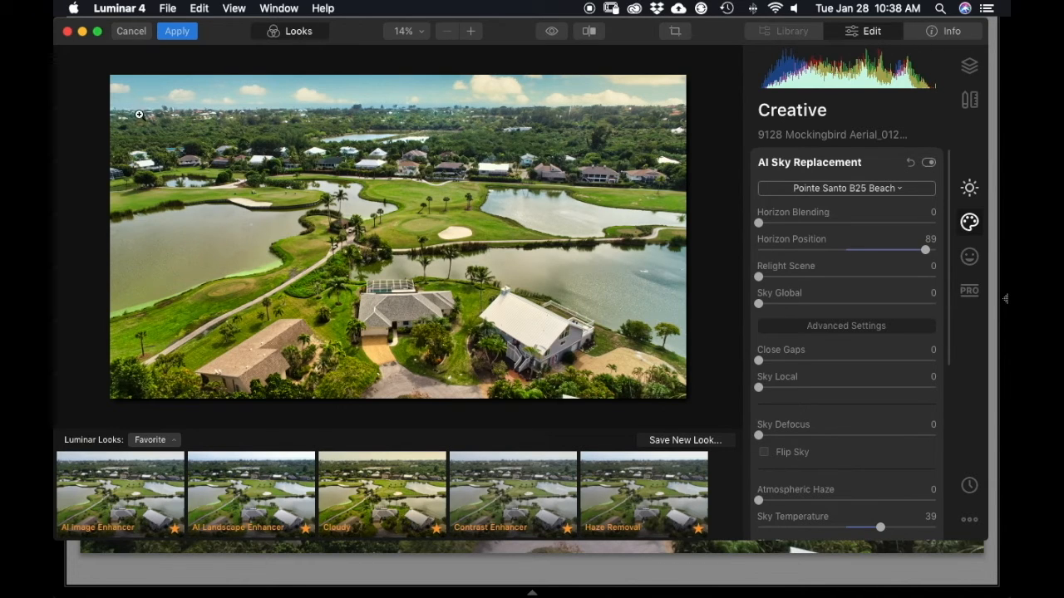
{"action": "left_click", "coordinate": [924, 250]}
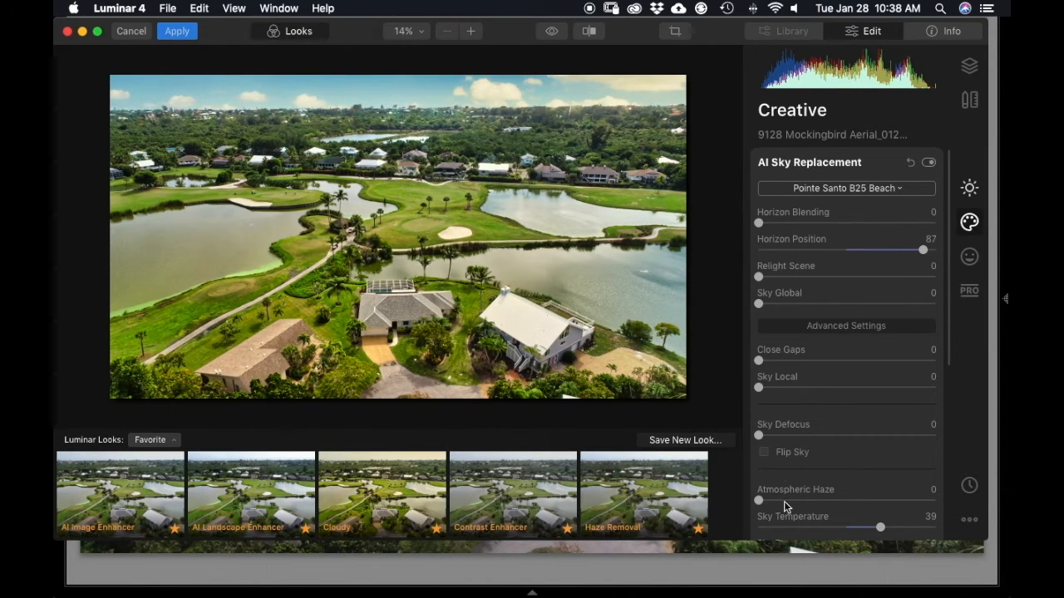
Step: Compare Sky Exposure at 100 and -47 for the replacement sky, and settle it at 100
{"action": "scroll", "coordinate": [827, 421], "scroll_direction": "down", "scroll_amount": 5}
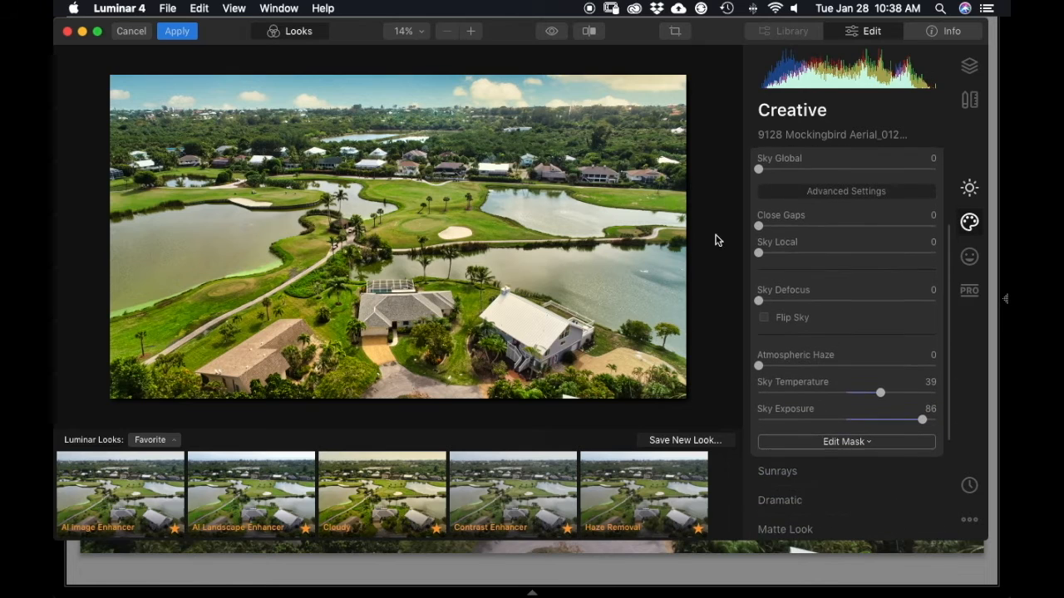
{"action": "scroll", "coordinate": [784, 250], "scroll_direction": "up", "scroll_amount": 3}
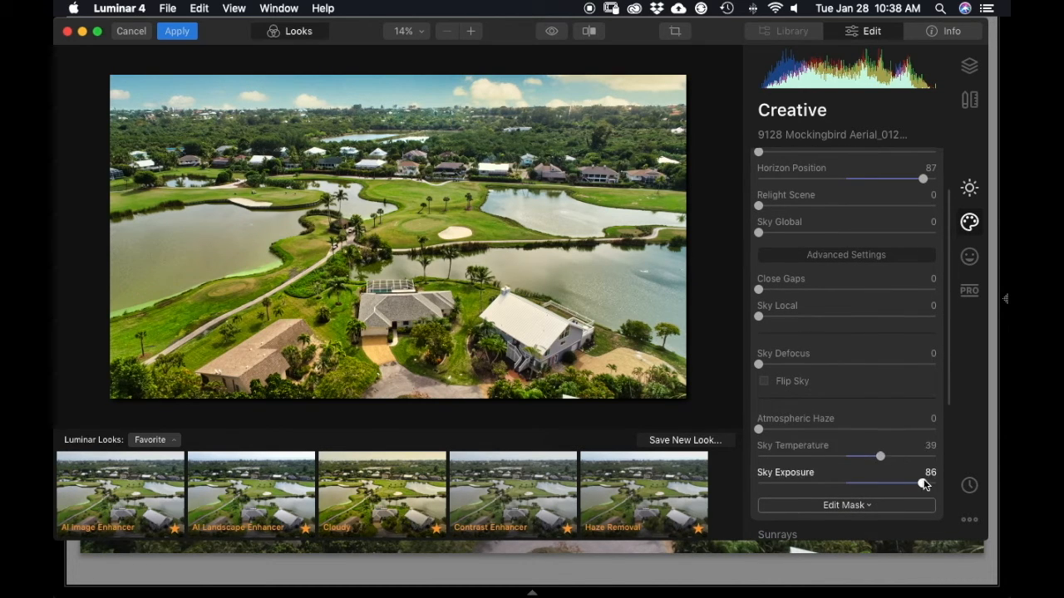
{"action": "left_click_drag", "start_coordinate": [922, 483], "coordinate": [942, 485]}
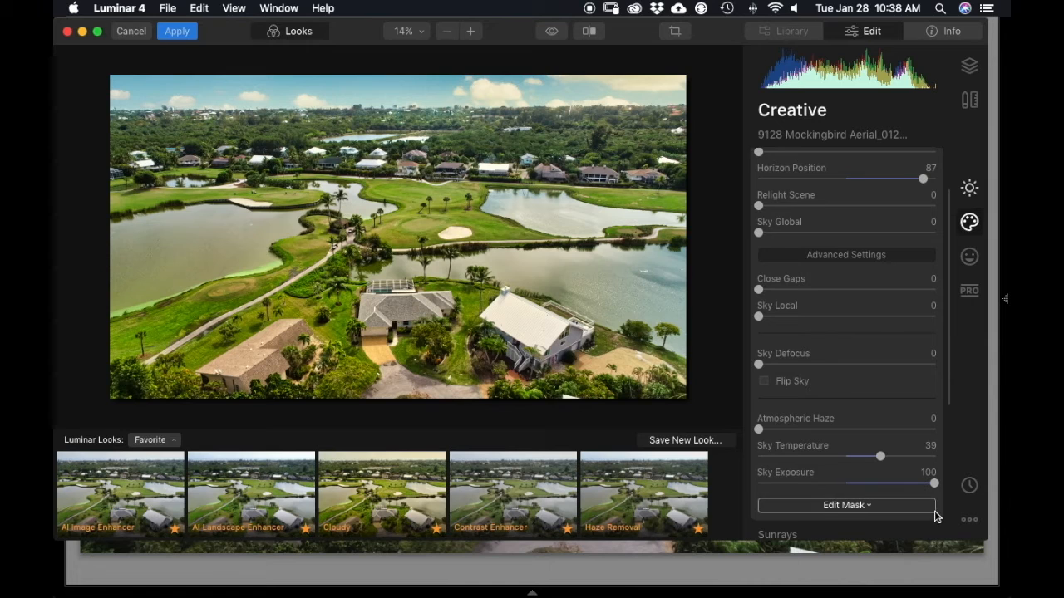
{"action": "left_click_drag", "start_coordinate": [934, 484], "coordinate": [800, 509]}
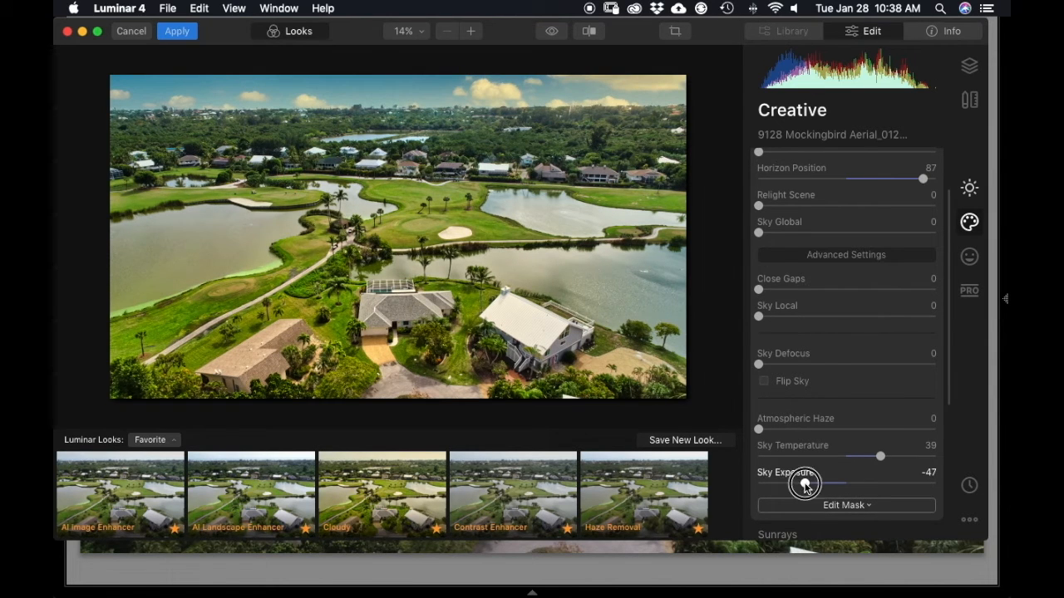
{"action": "left_click_drag", "start_coordinate": [803, 483], "coordinate": [1010, 462]}
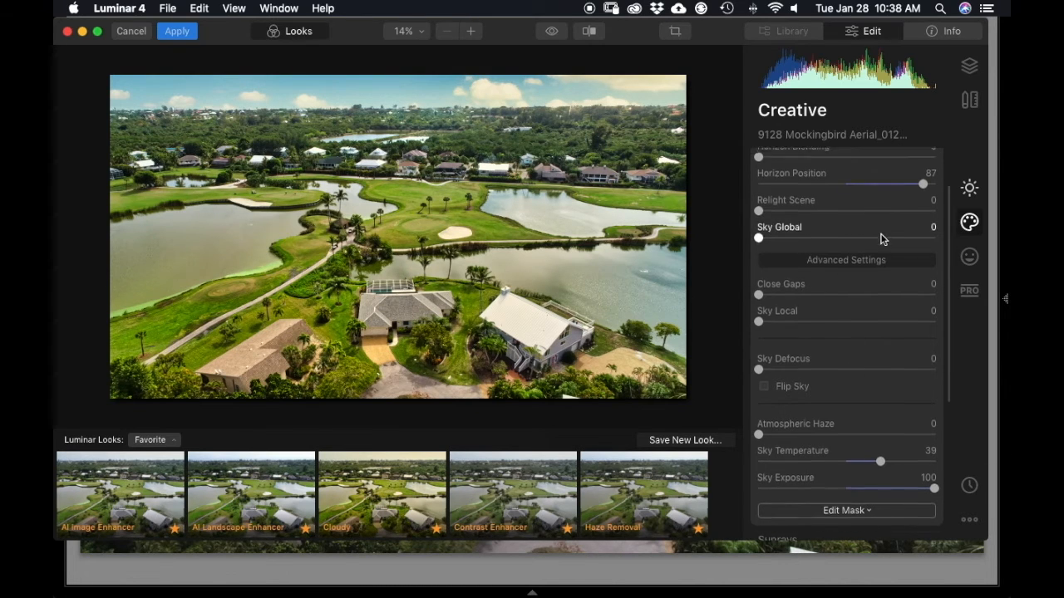
Step: Try Horizon Position at 30, settle it at 84, and apply all the edits to the photo
{"action": "scroll", "coordinate": [881, 239], "scroll_direction": "up", "scroll_amount": 3}
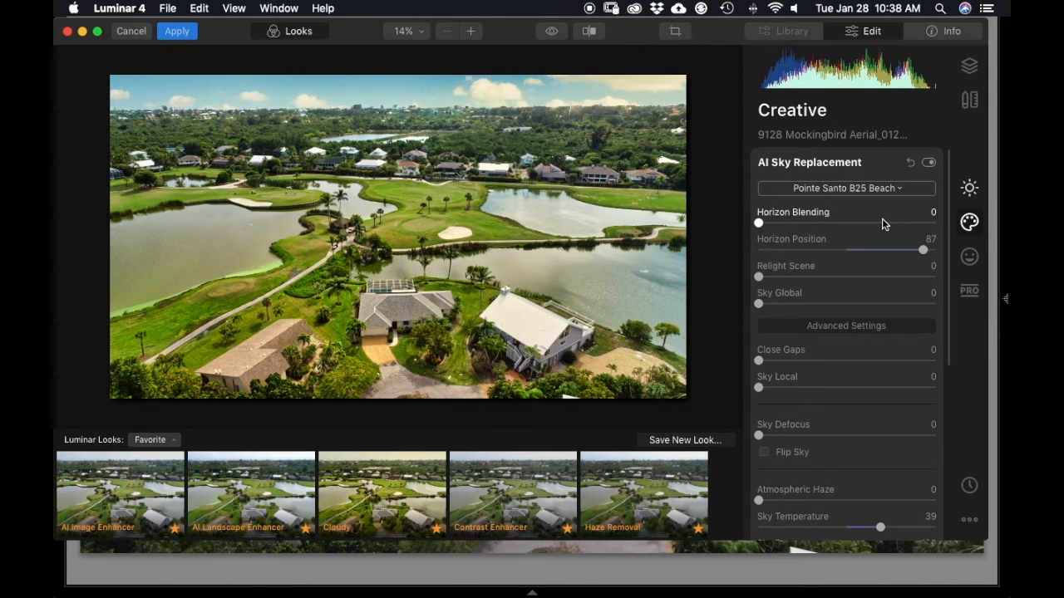
{"action": "scroll", "coordinate": [856, 390], "scroll_direction": "down", "scroll_amount": 4}
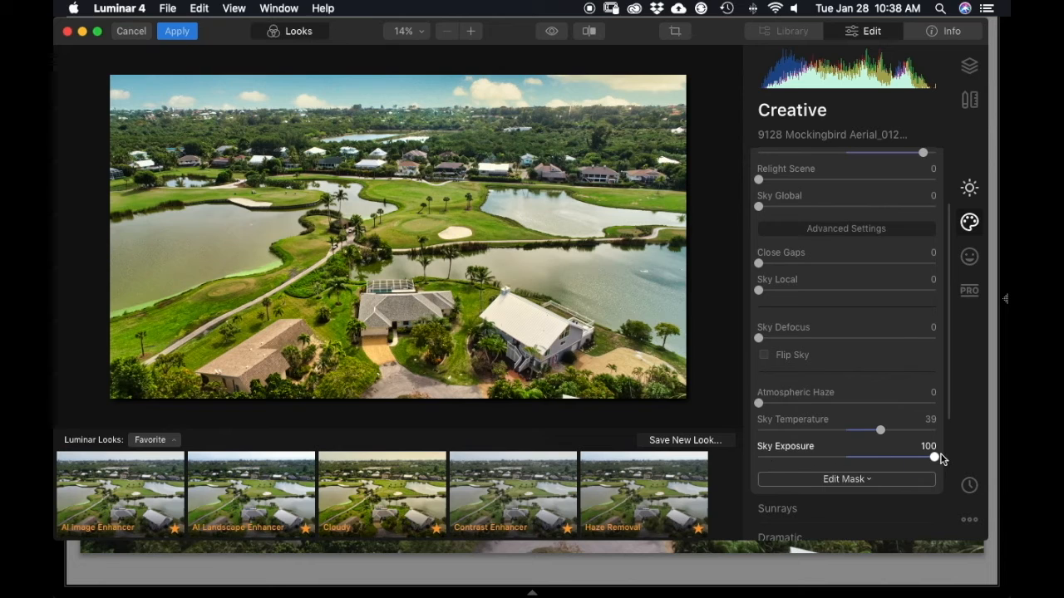
{"action": "scroll", "coordinate": [884, 395], "scroll_direction": "up", "scroll_amount": 3}
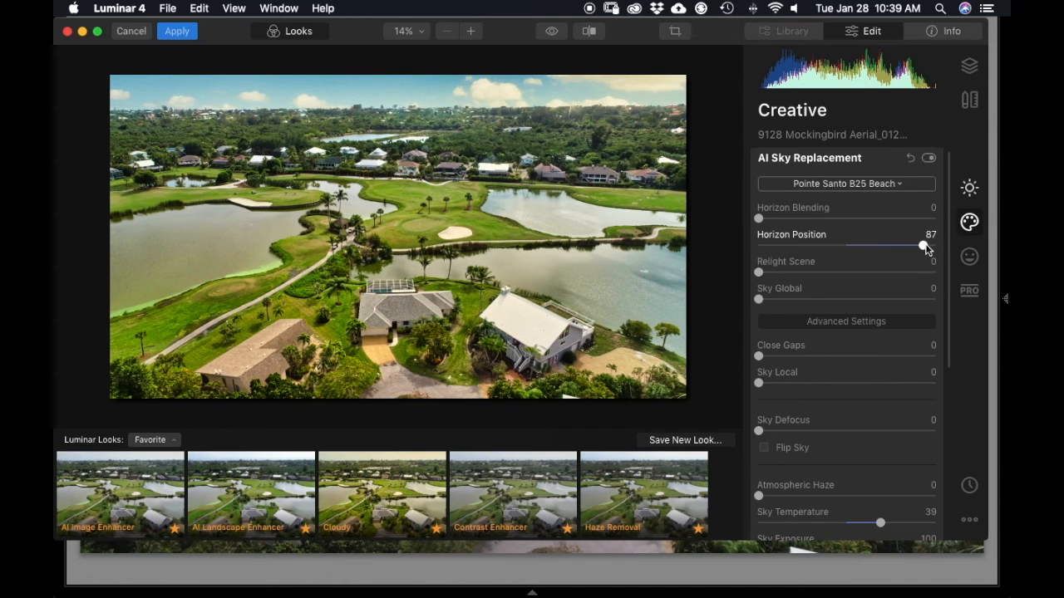
{"action": "left_click_drag", "start_coordinate": [927, 248], "coordinate": [873, 247]}
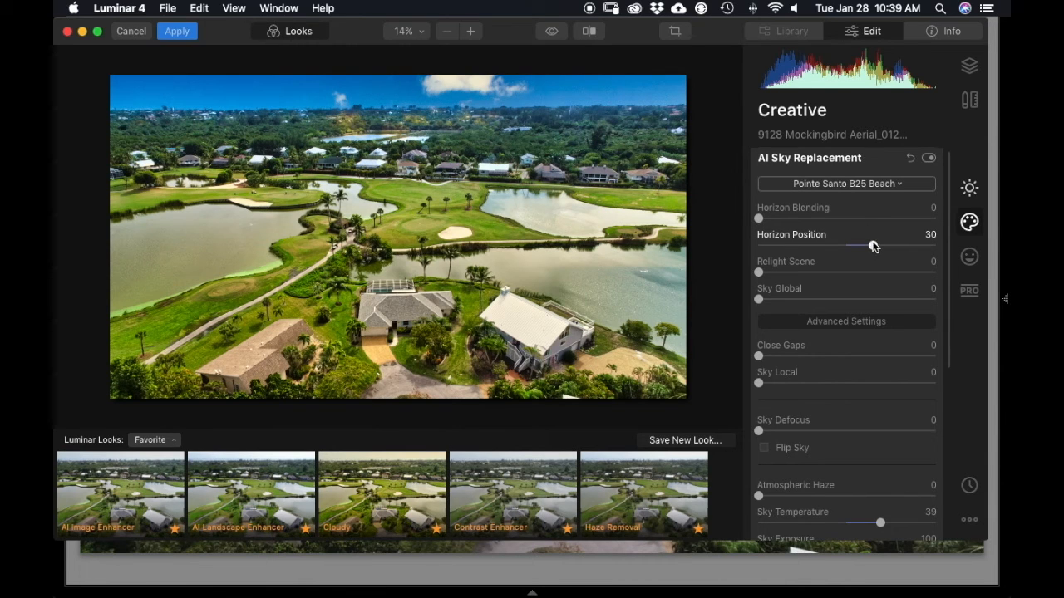
{"action": "left_click_drag", "start_coordinate": [874, 246], "coordinate": [921, 243]}
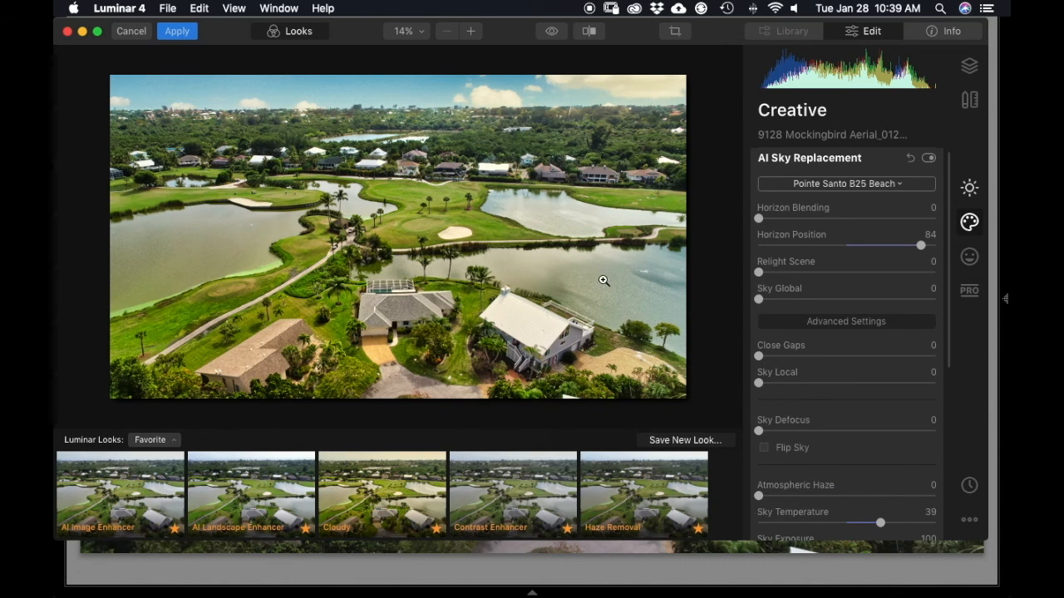
{"action": "left_click", "coordinate": [175, 33]}
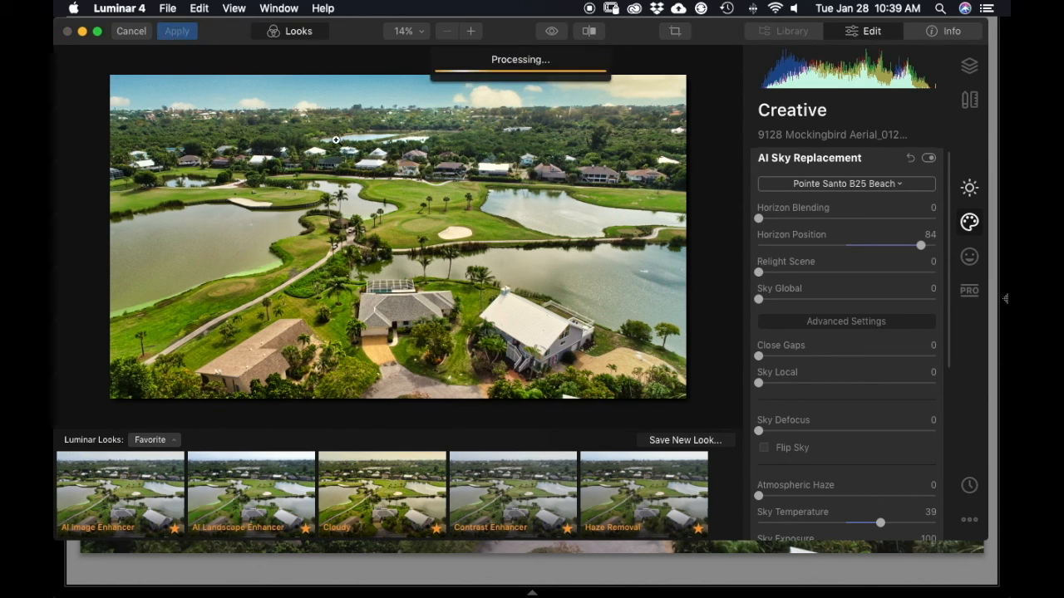